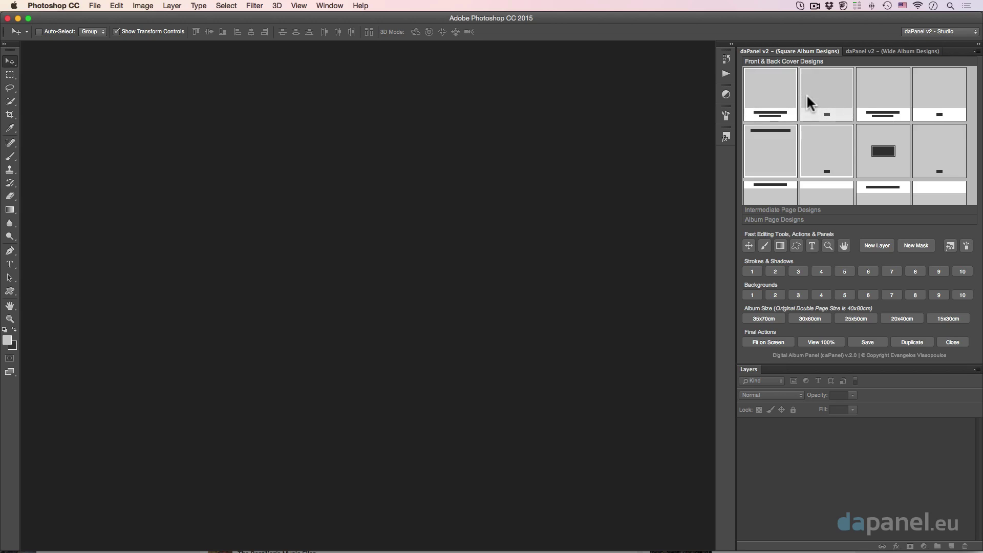
- Bring up Adobe Bridge's Photos folder and scroll to the rings photo photo-gfx 18.jpg
scroll(806, 93, down, 5)
scroll(807, 94, down, 5)
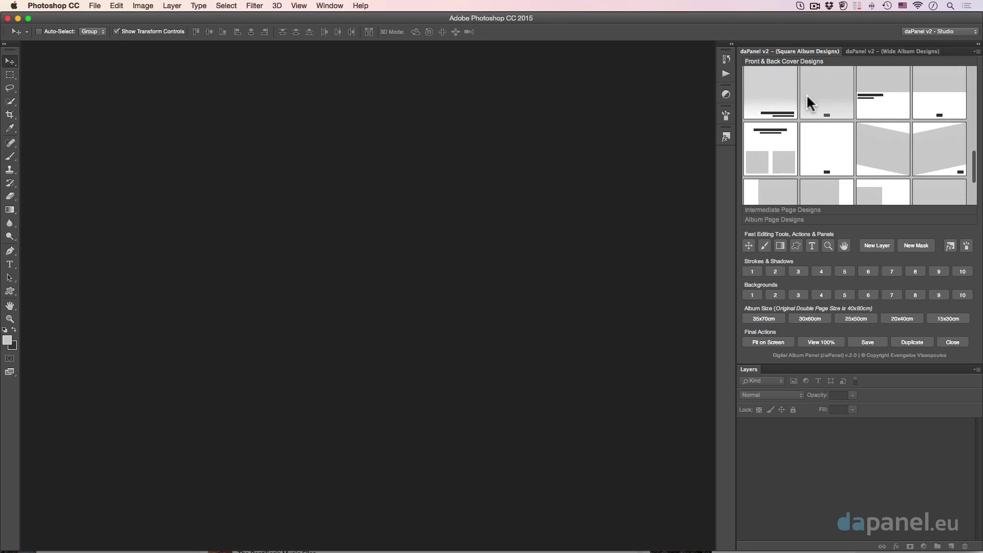
scroll(806, 94, up, 10)
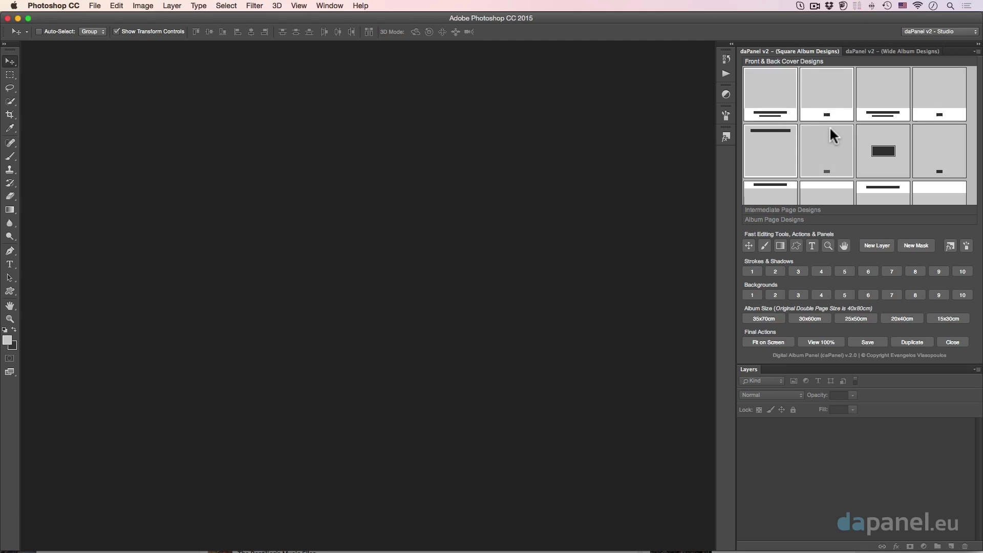
key(super+Tab)
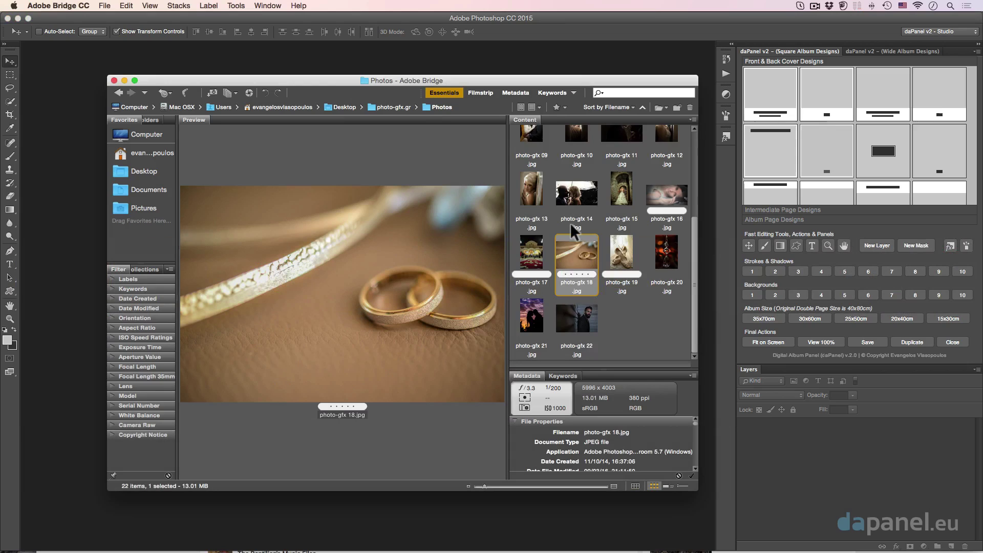
scroll(570, 223, up, 3)
scroll(570, 222, down, 3)
- Close the Back Cover Design document in Photoshop, discarding its changes
click(836, 154)
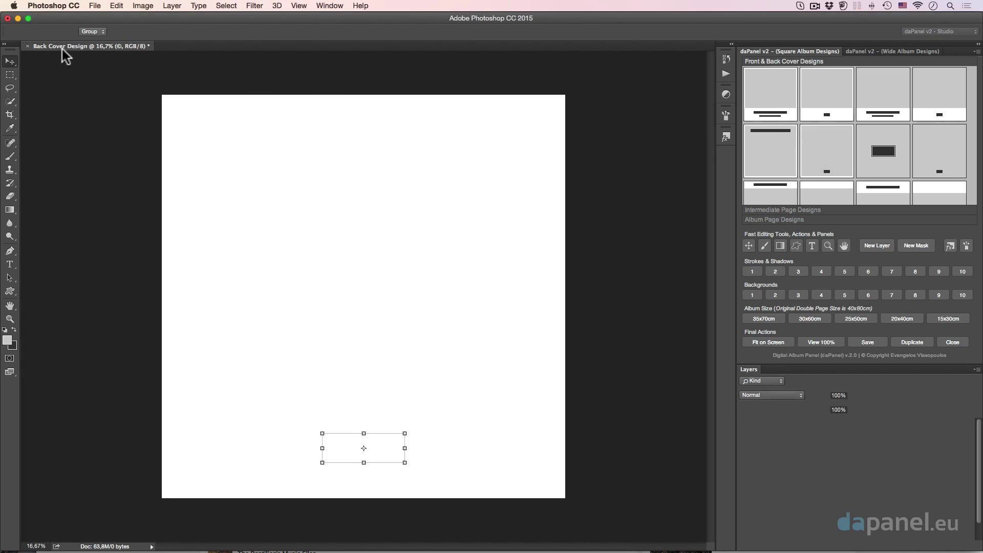
click(27, 45)
click(456, 190)
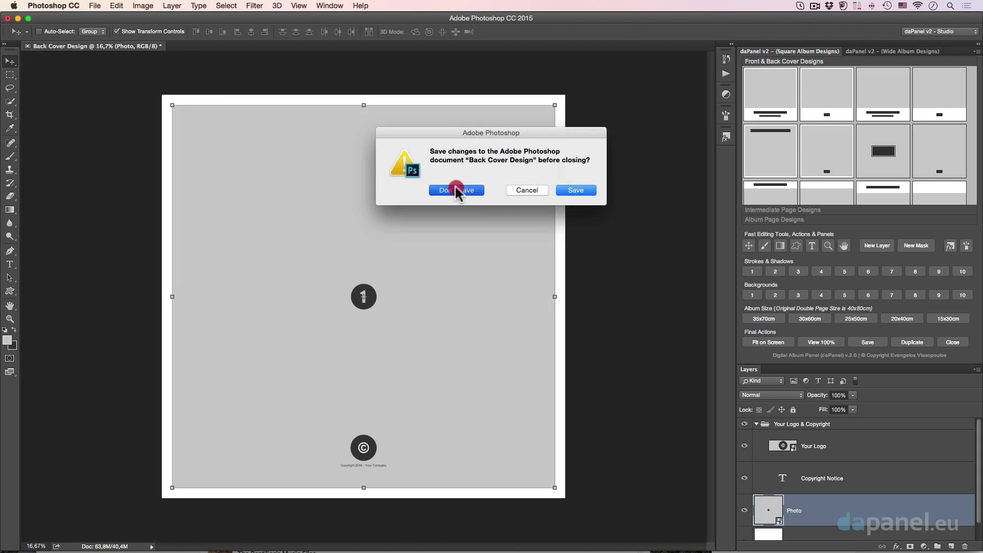
scroll(831, 133, down, 1)
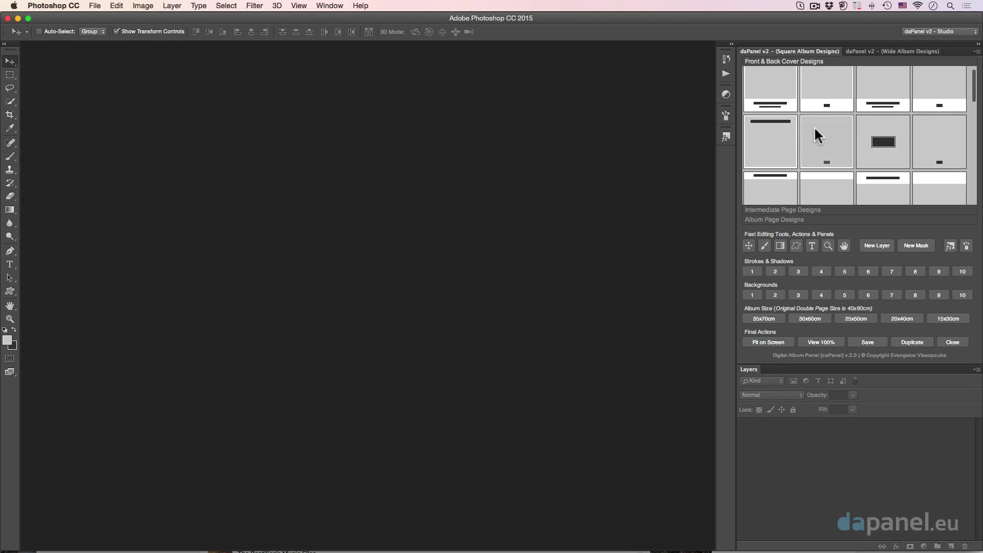
scroll(806, 109, up, 1)
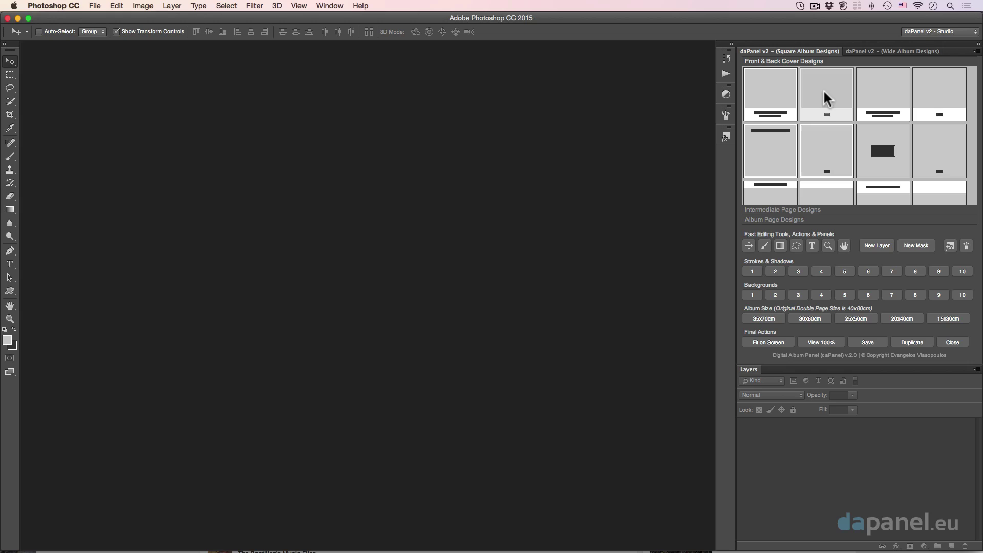
scroll(820, 109, down, 5)
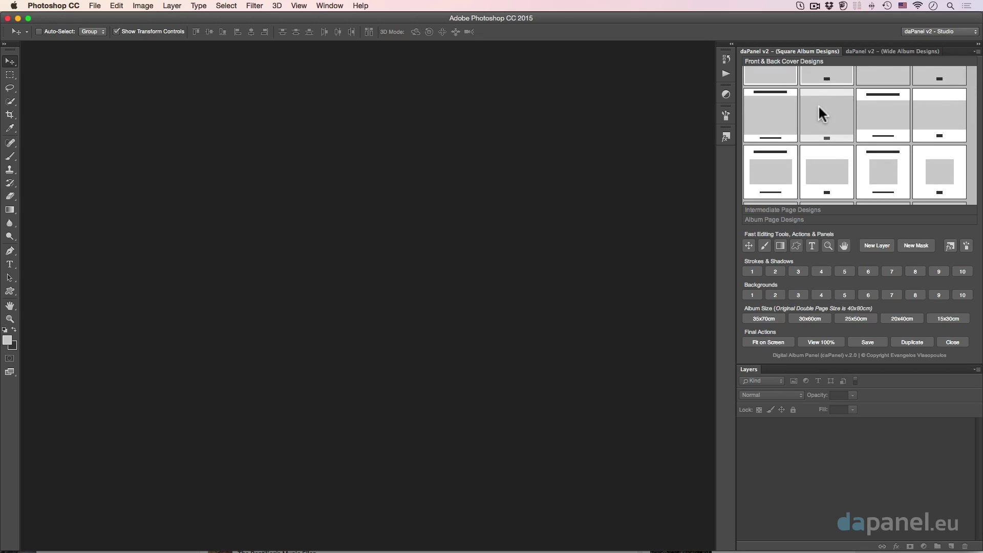
scroll(819, 109, up, 1)
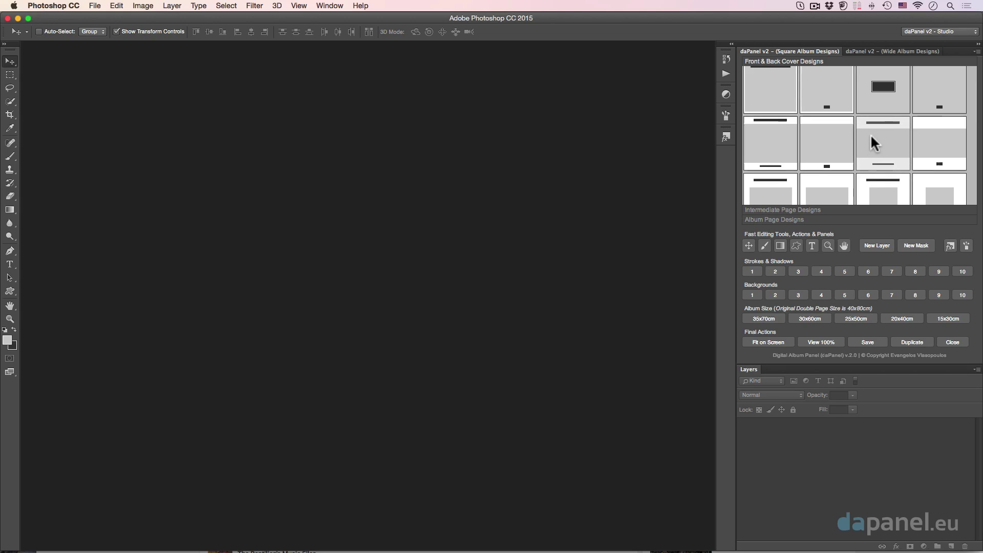
- Generate the Front Cover Design document from daPanel's front cover template
click(885, 139)
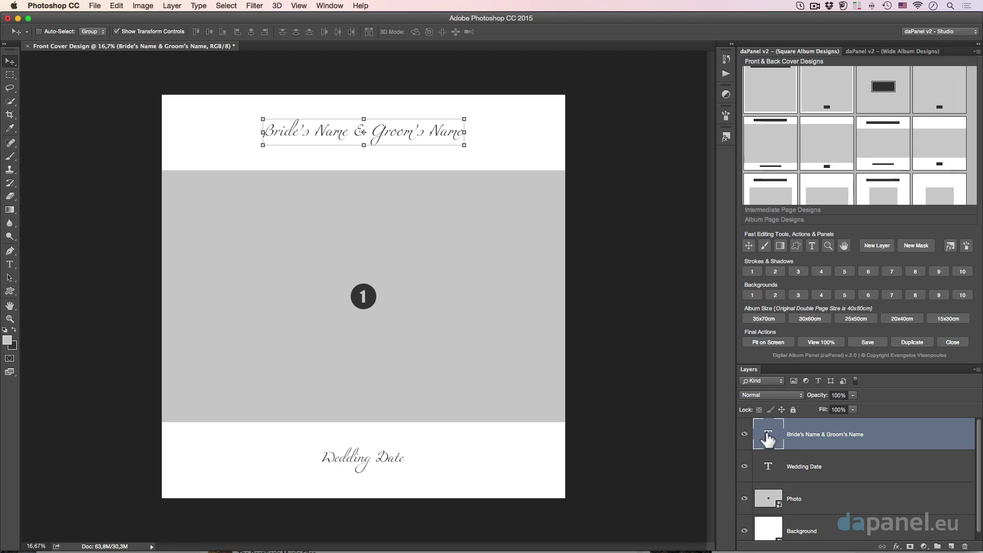
- Replace the front cover's title placeholder text with the couple's names
double_click(769, 436)
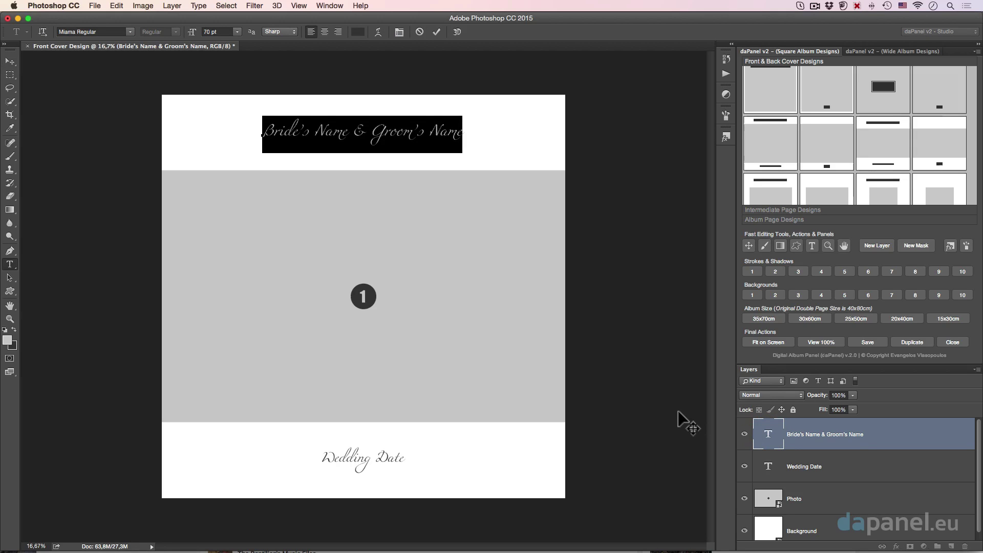
key(shift)
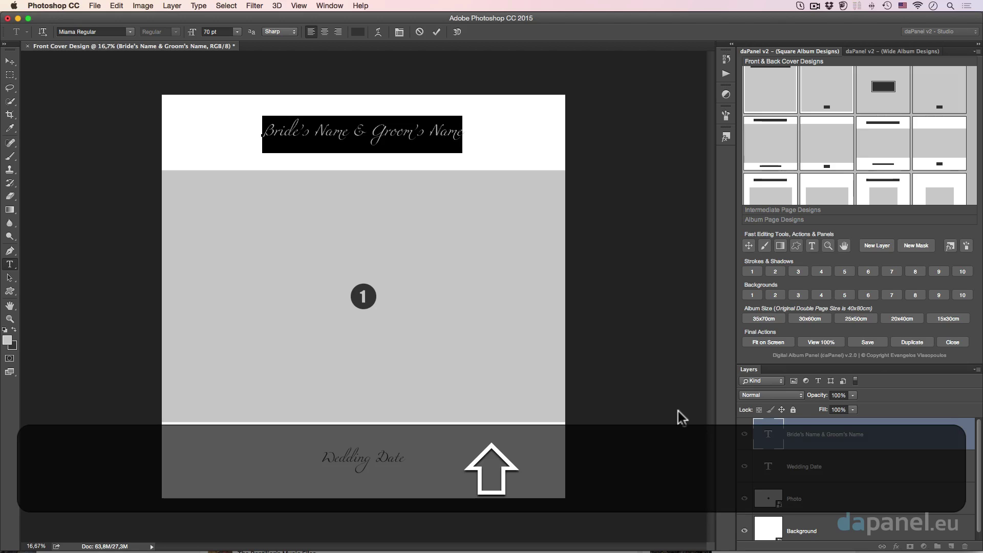
text(Mary )
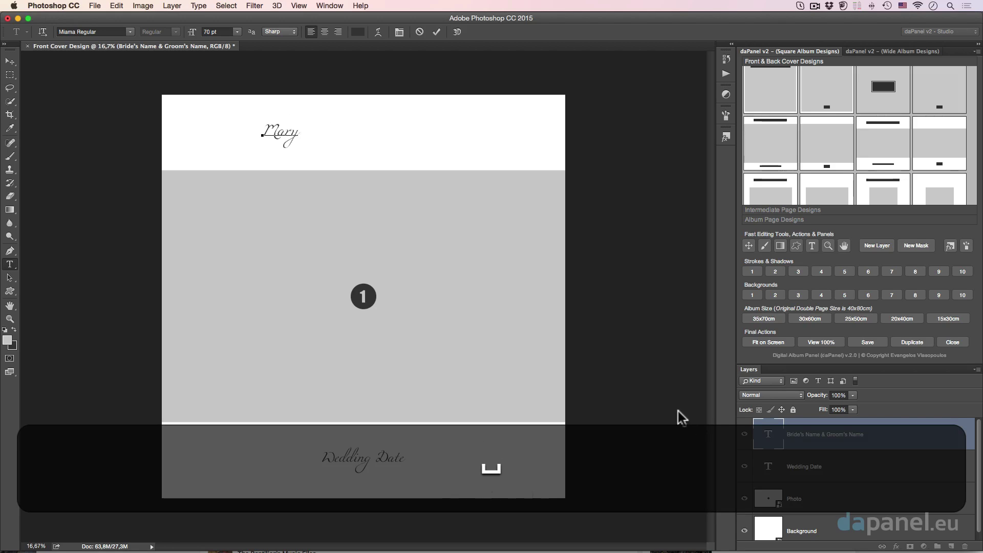
text(& G)
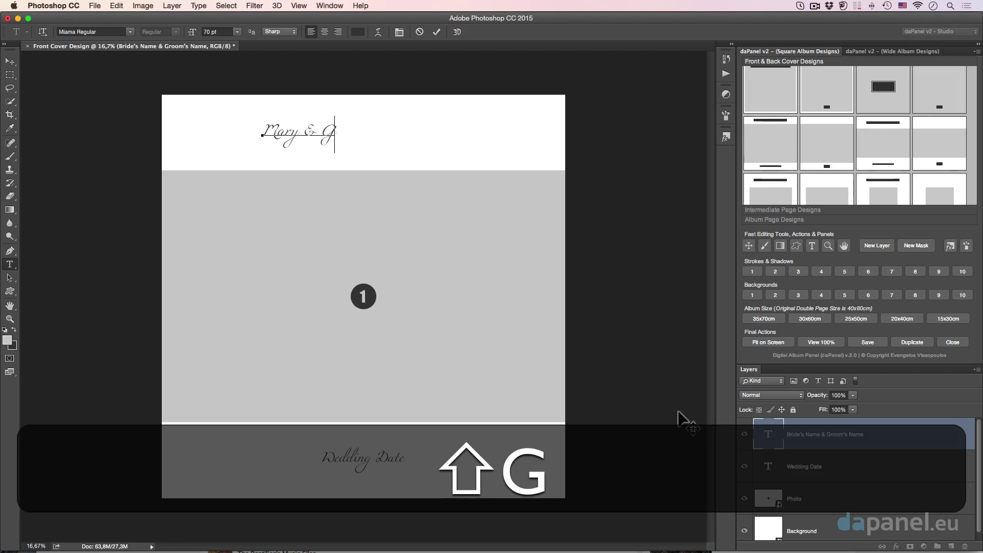
text(eorge)
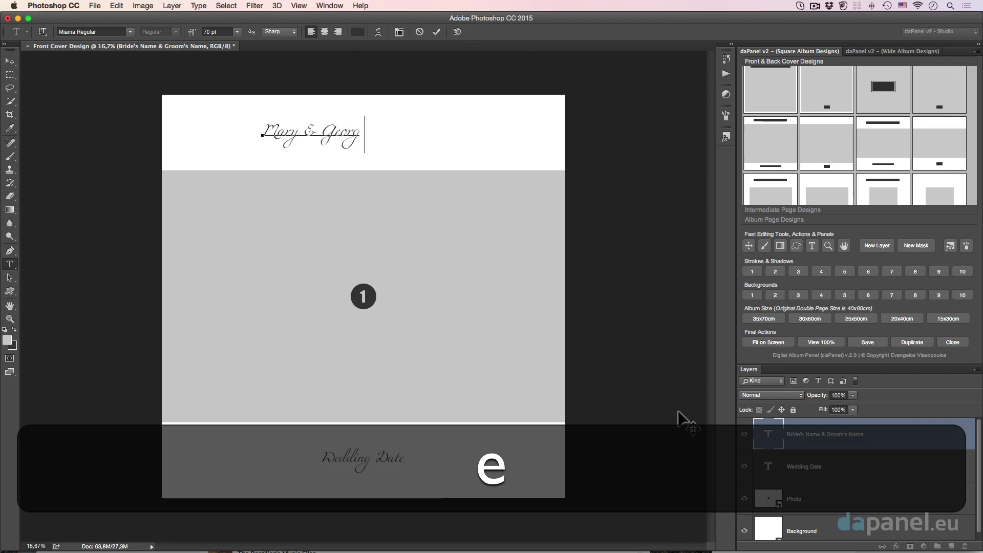
click(437, 33)
- Centre the names title across the top of the page and enlarge it
key(v)
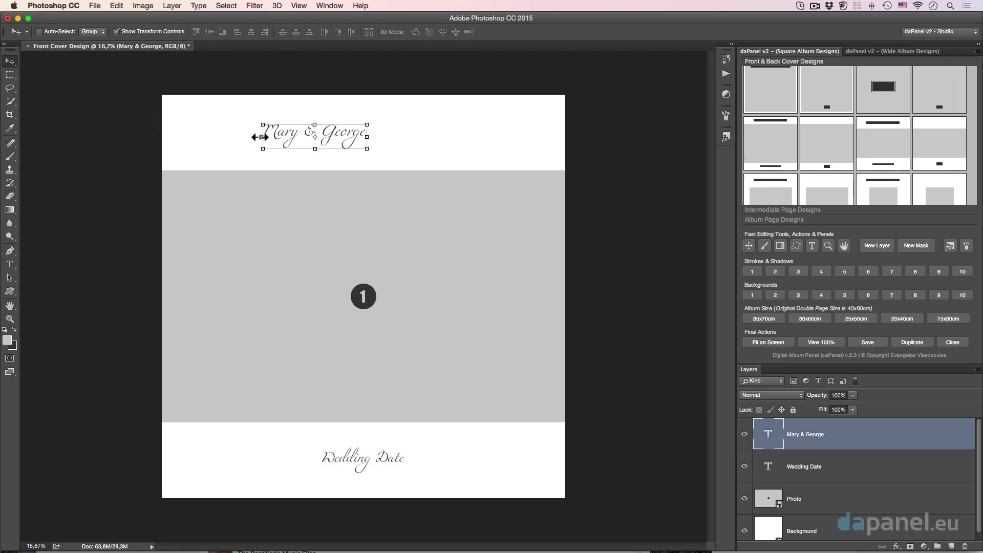
click(282, 138)
drag(282, 138, 293, 109)
key(Return)
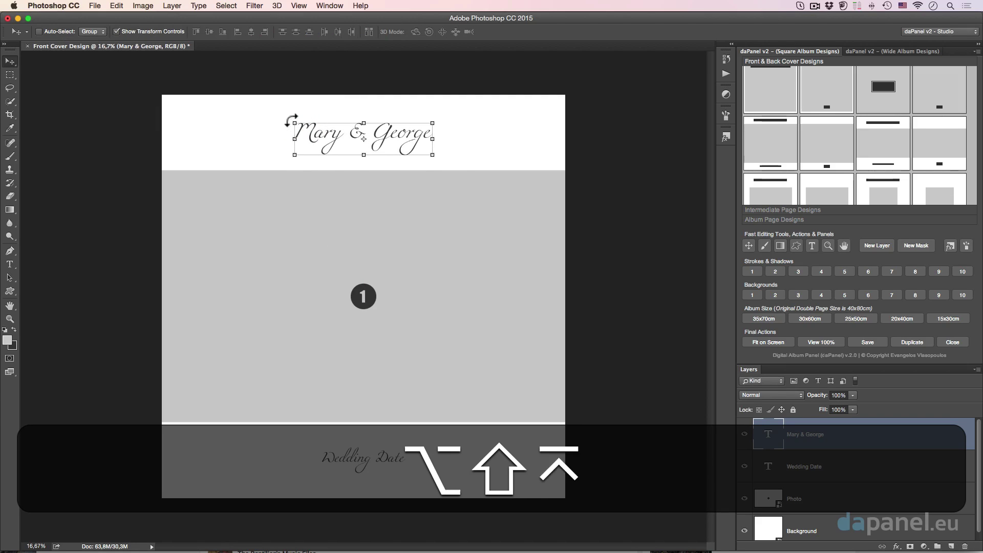
- Replace the Wedding Date placeholder with 01 January 2016, fixing the mistyped year
key(t)
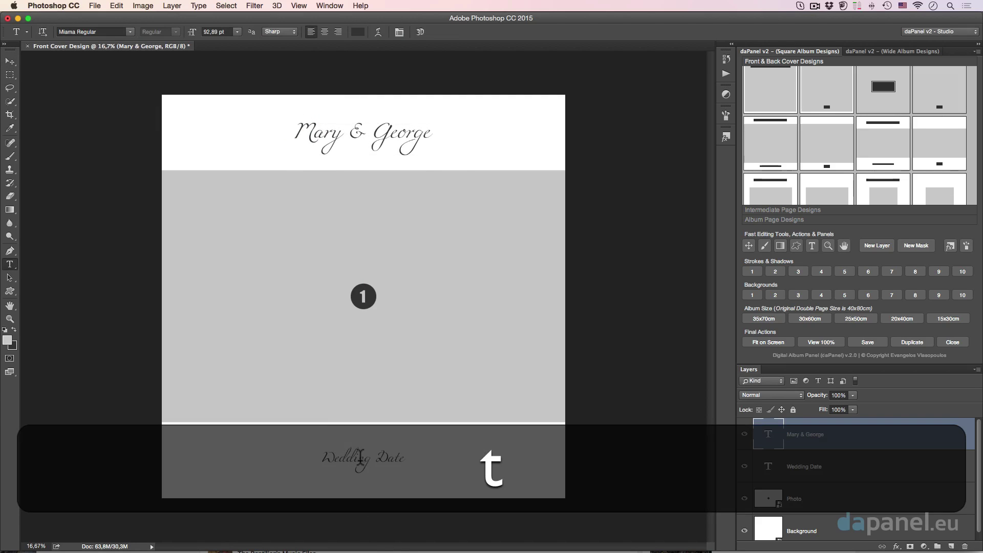
click(358, 458)
key(super+a)
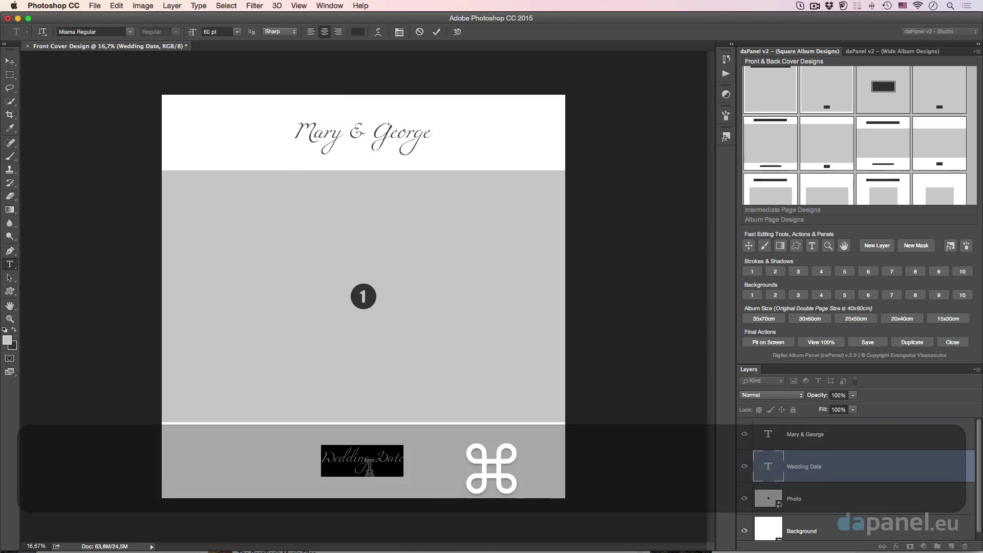
text(01)
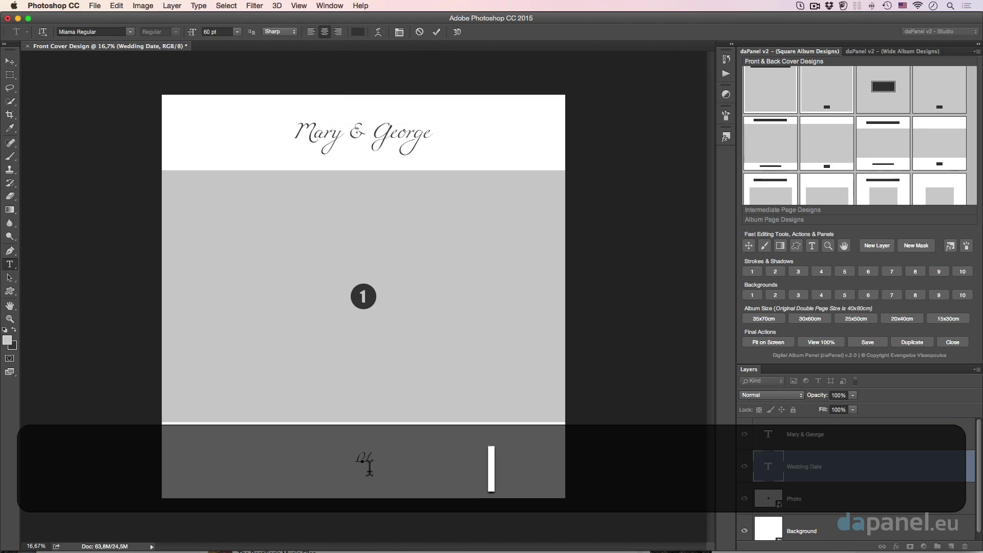
text( Janu)
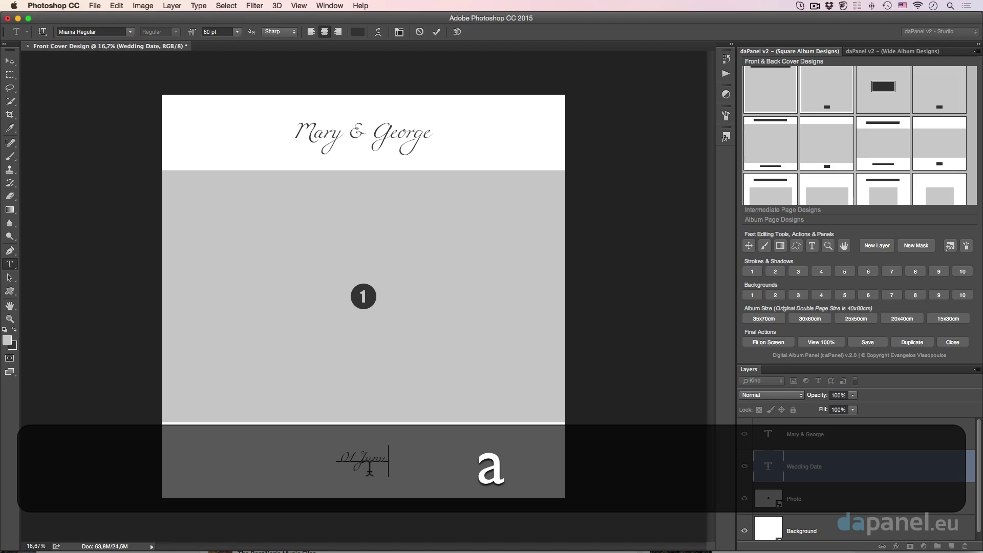
text(ary 2015)
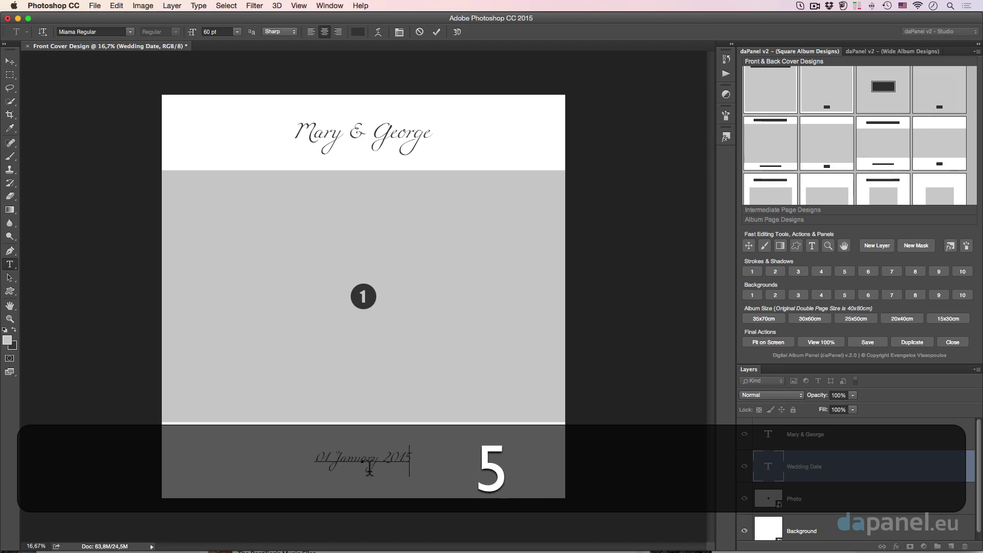
key(BackSpace)
text(6)
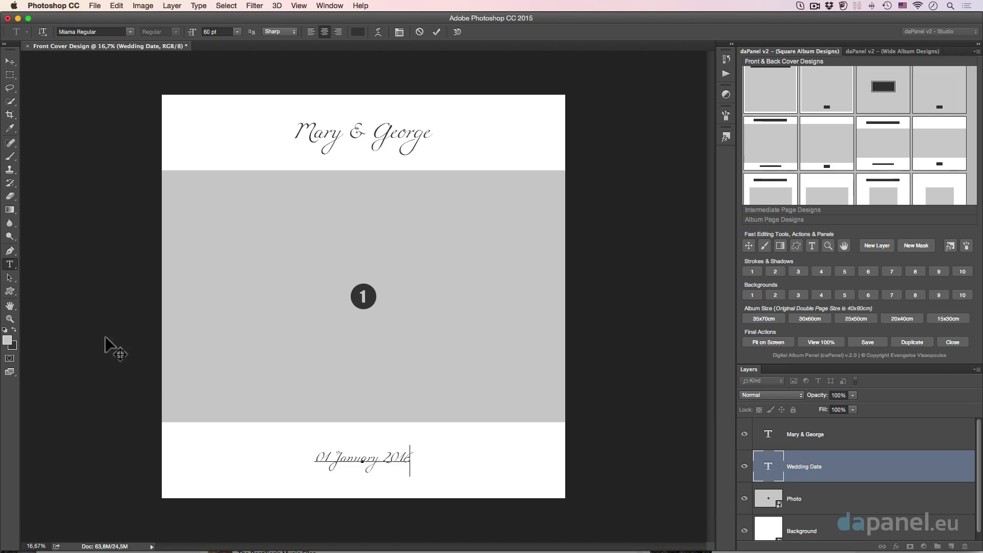
click(437, 32)
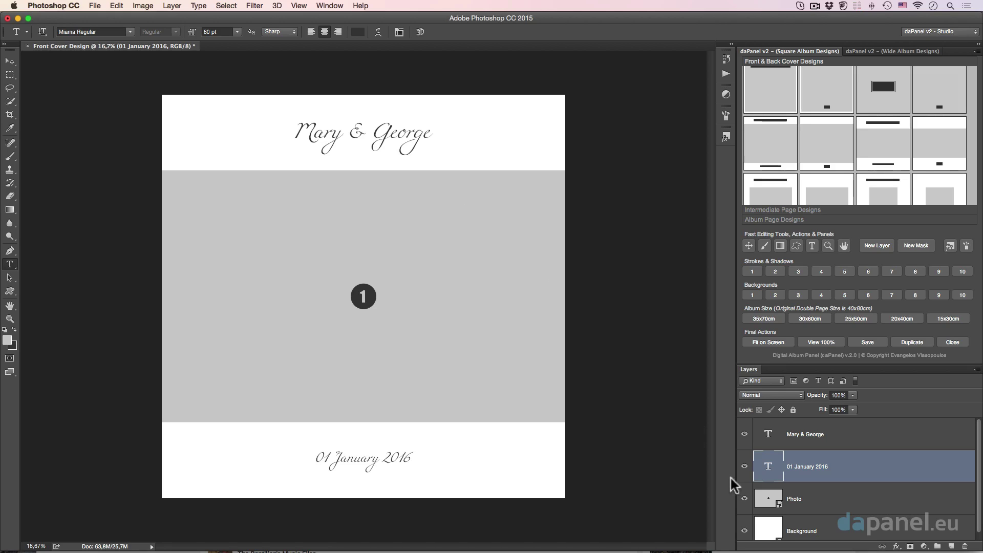
- Select the Photo placeholder layer in the Layers panel
click(770, 499)
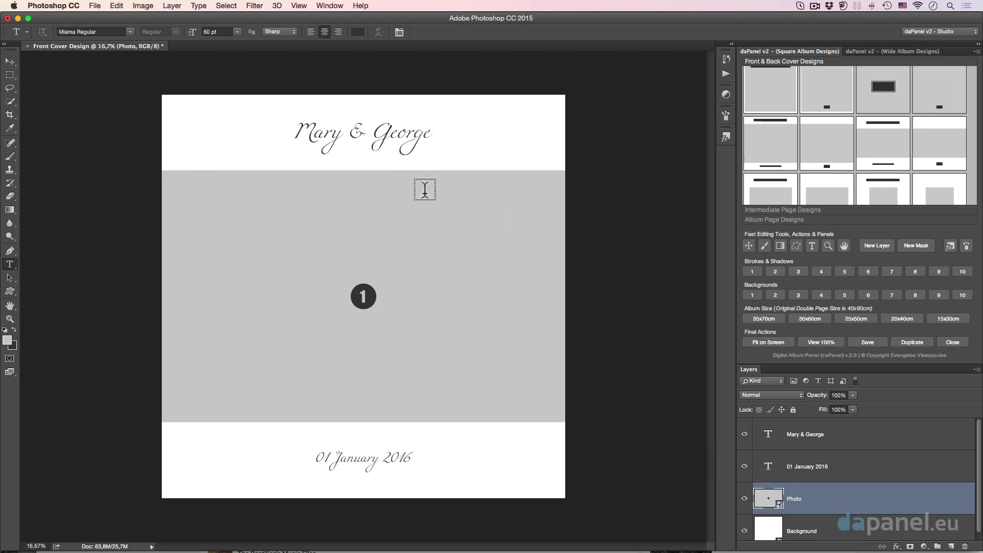
- Open the Photo smart object and drag photo-gfx 18 into it from Bridge
double_click(768, 499)
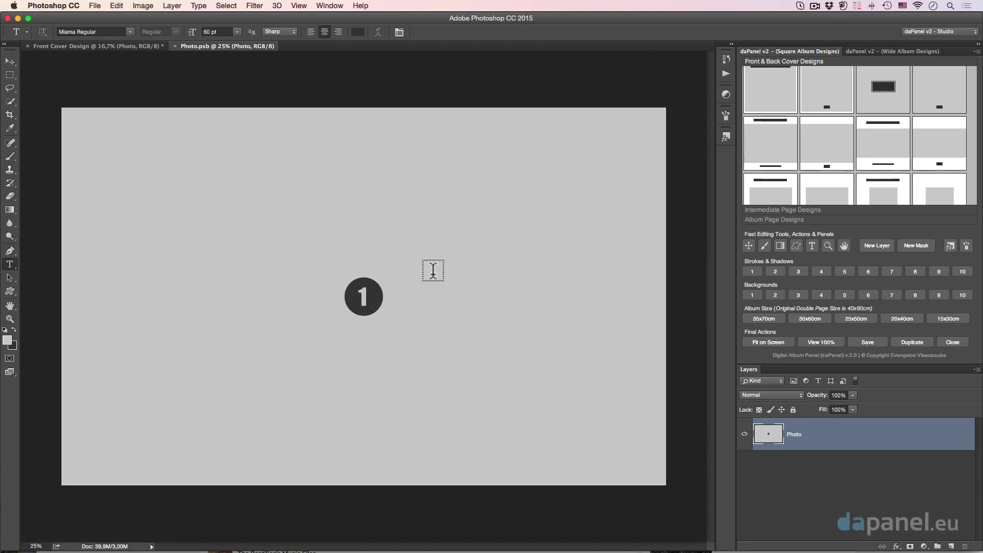
key(super+Tab)
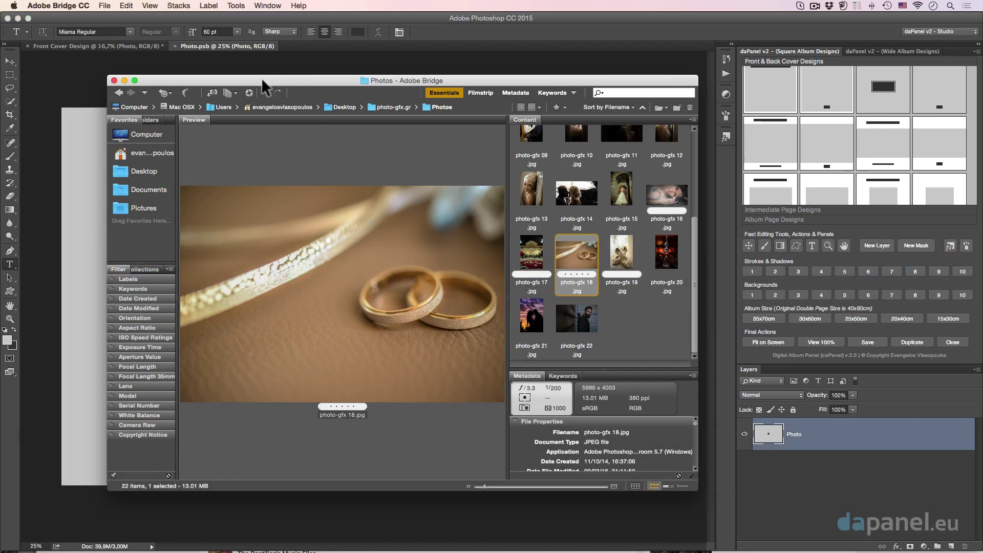
drag(266, 80, 597, 86)
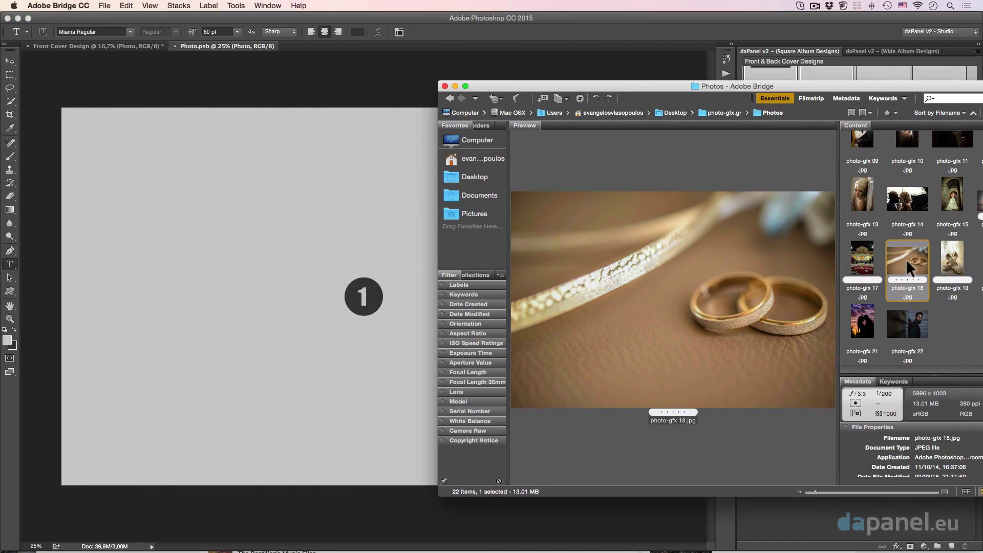
drag(905, 260, 240, 252)
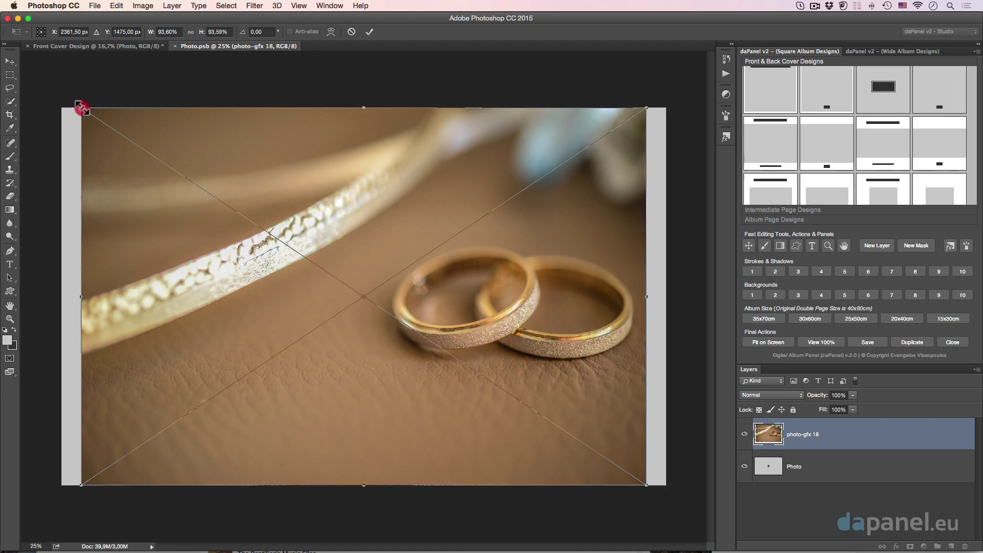
- Scale the rings photo from its centre to fill the placeholder canvas
drag(81, 107, 55, 99)
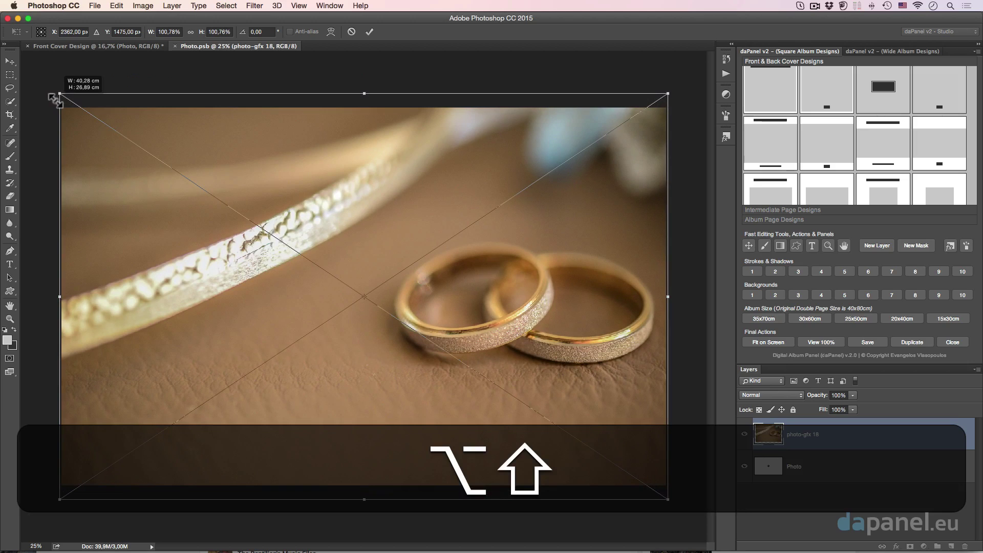
click(371, 33)
key(t)
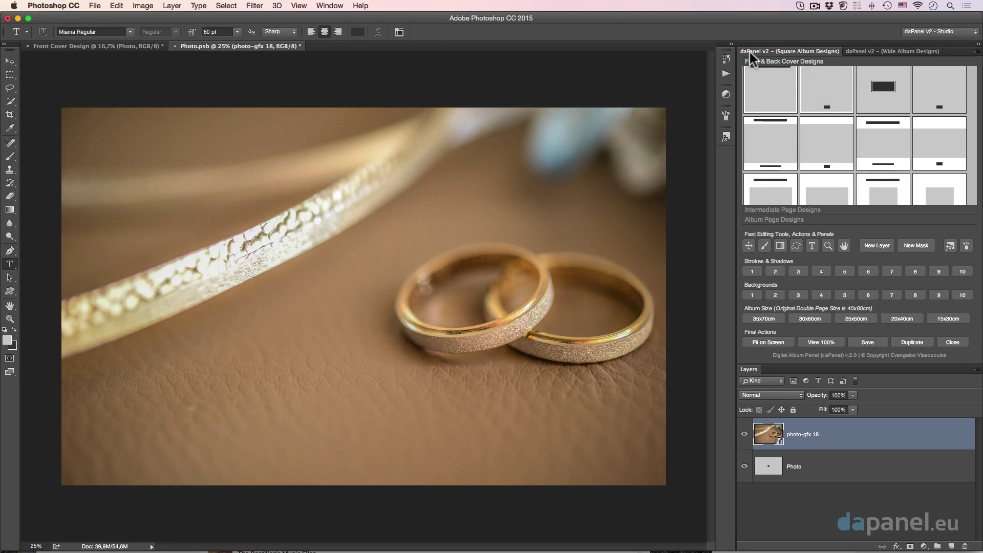
- Save and close Photo.psb, returning to the front cover
click(953, 342)
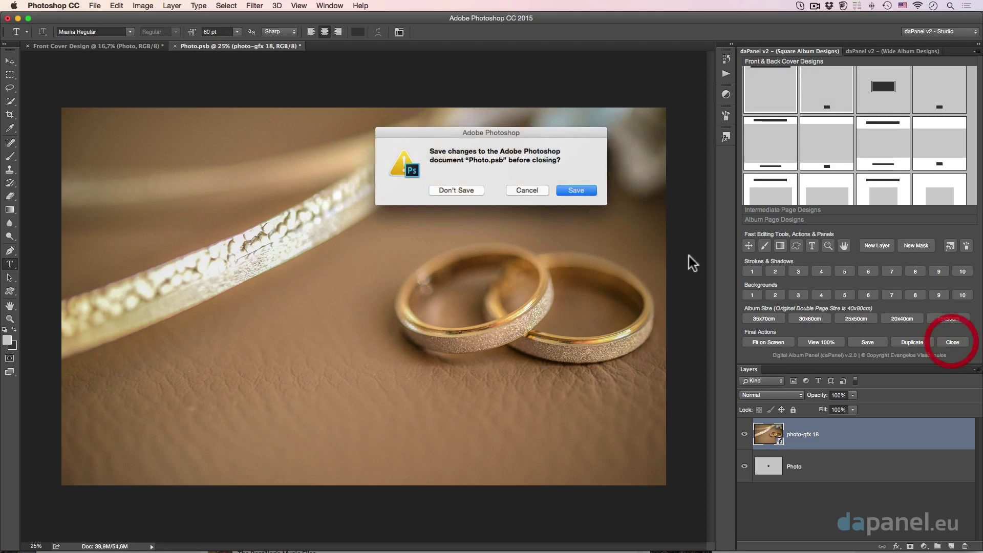
click(576, 190)
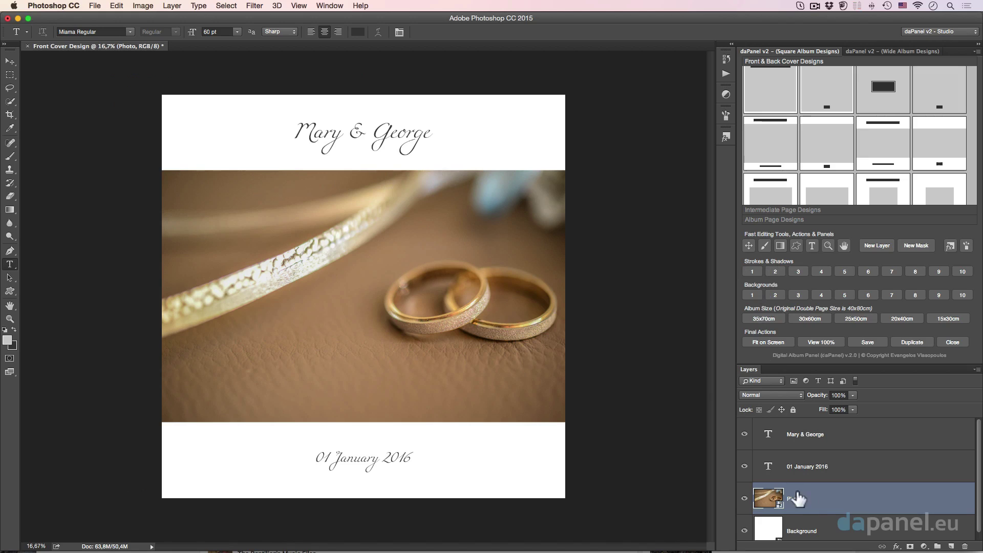
- Apply the Strokes & Shadows 1 drop shadow to the rings photo, zooming in to check it
click(755, 270)
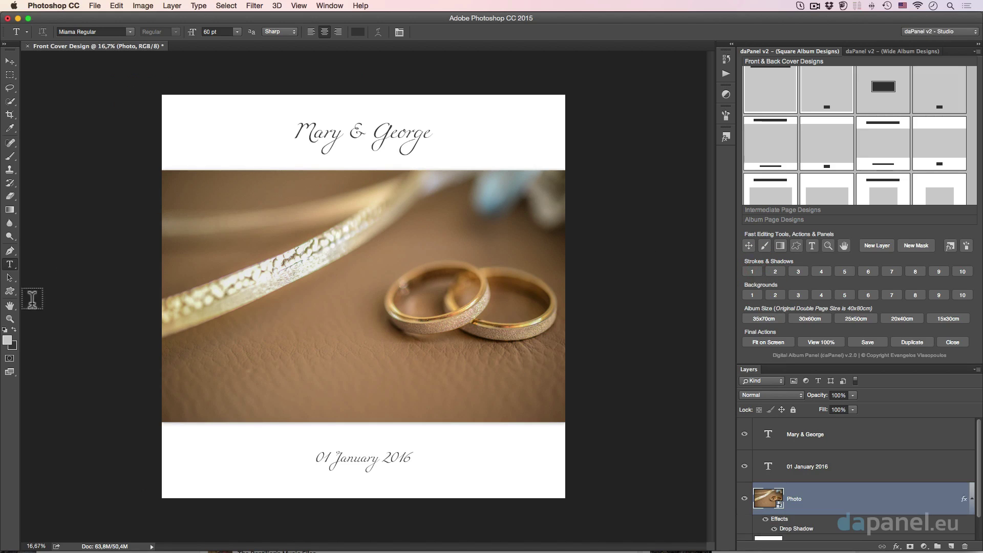
click(13, 322)
drag(333, 163, 366, 205)
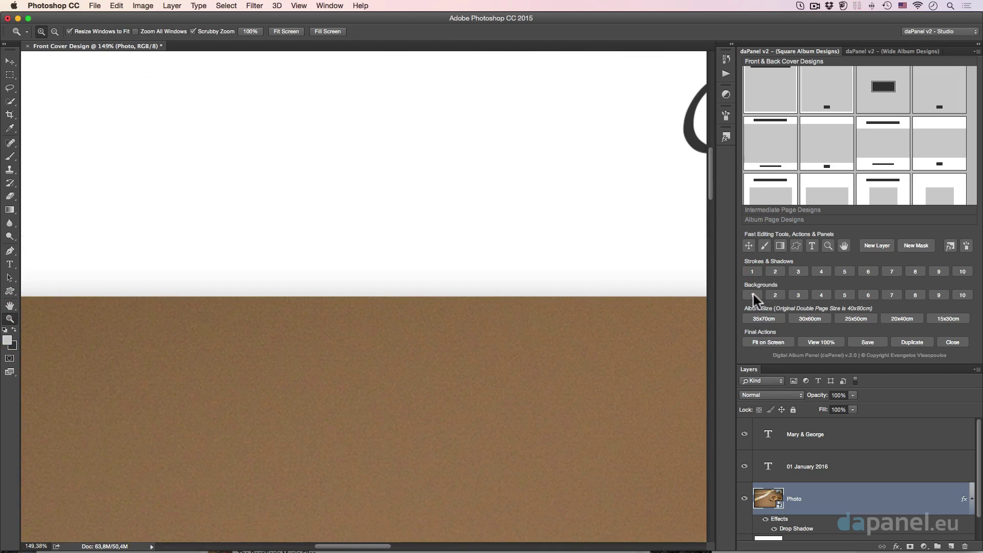
key(super+z)
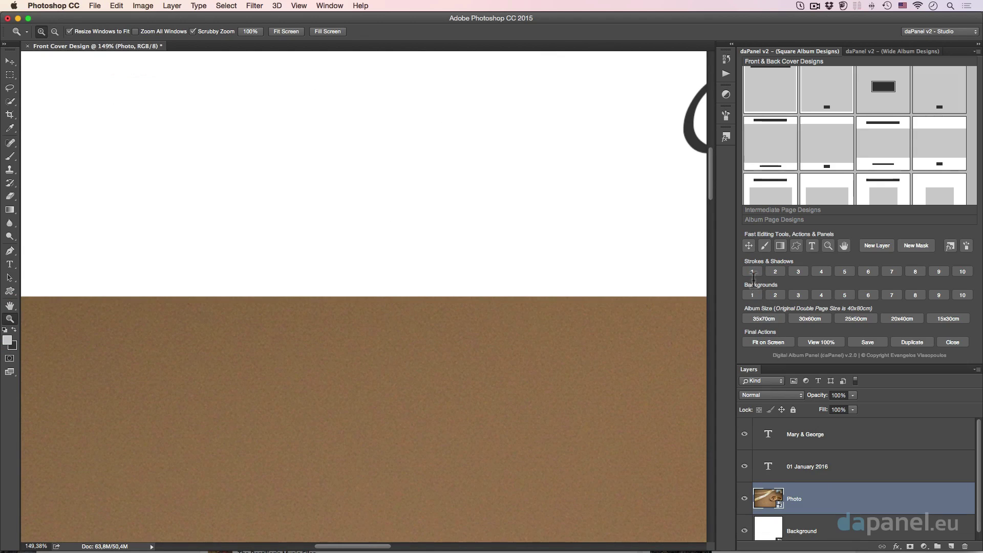
click(752, 271)
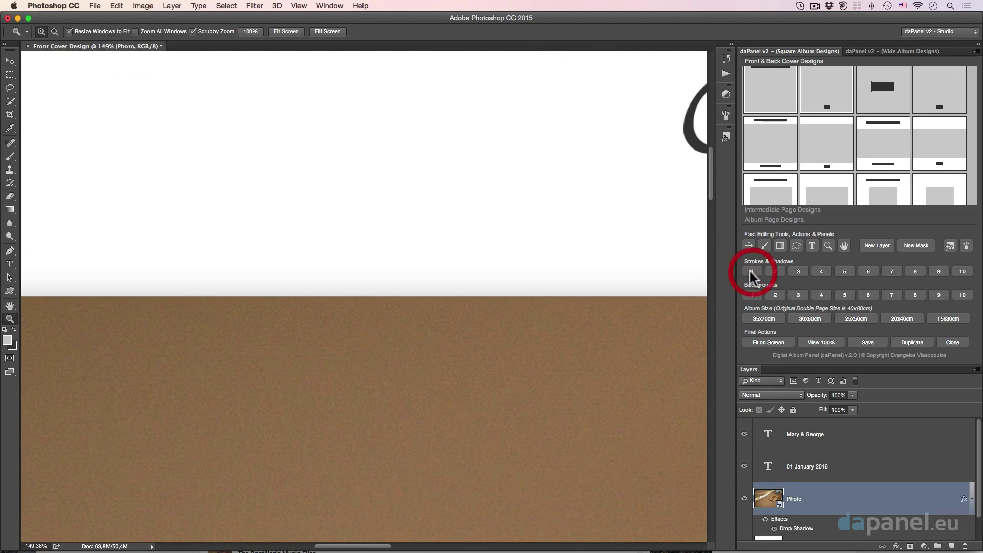
alt+click(470, 292)
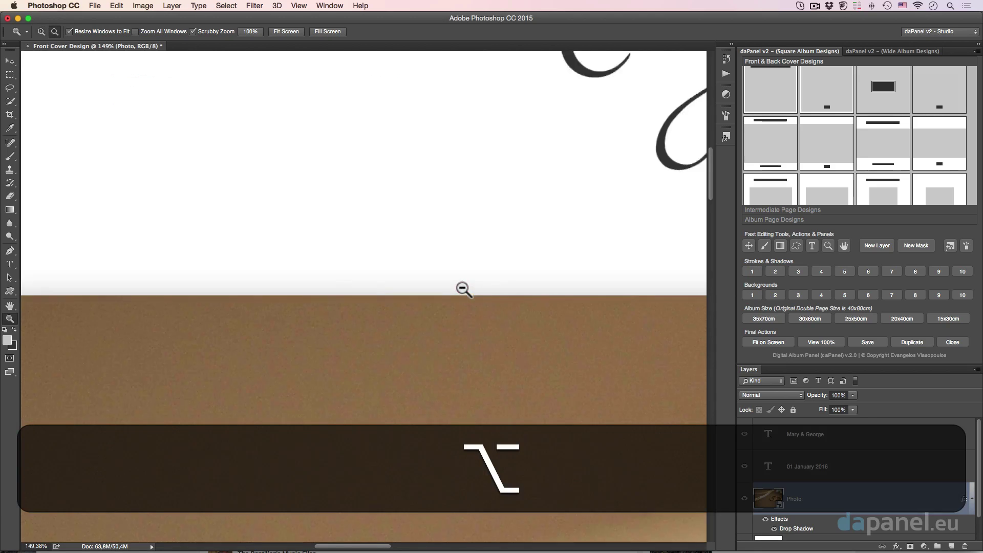
alt+click(463, 288)
alt+click(463, 288)
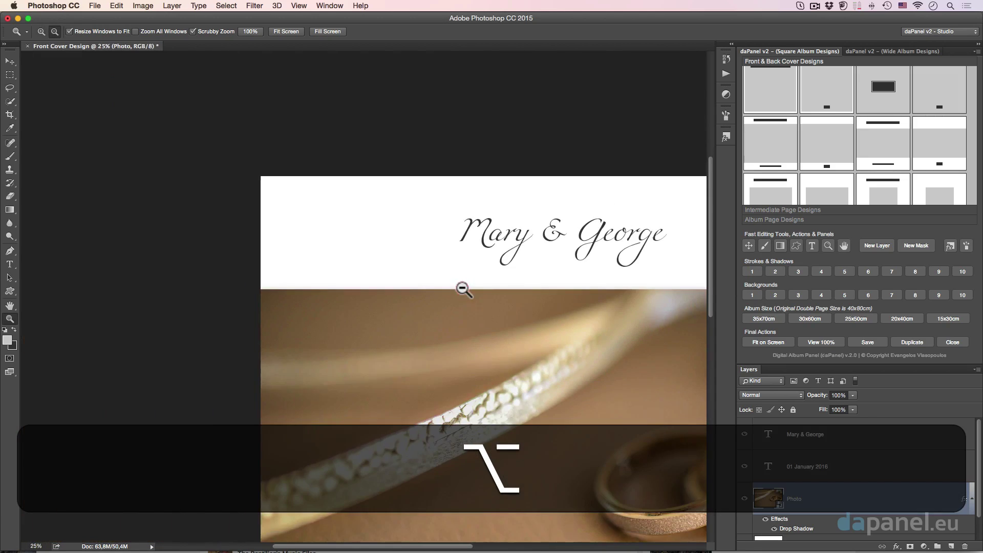
alt+click(463, 288)
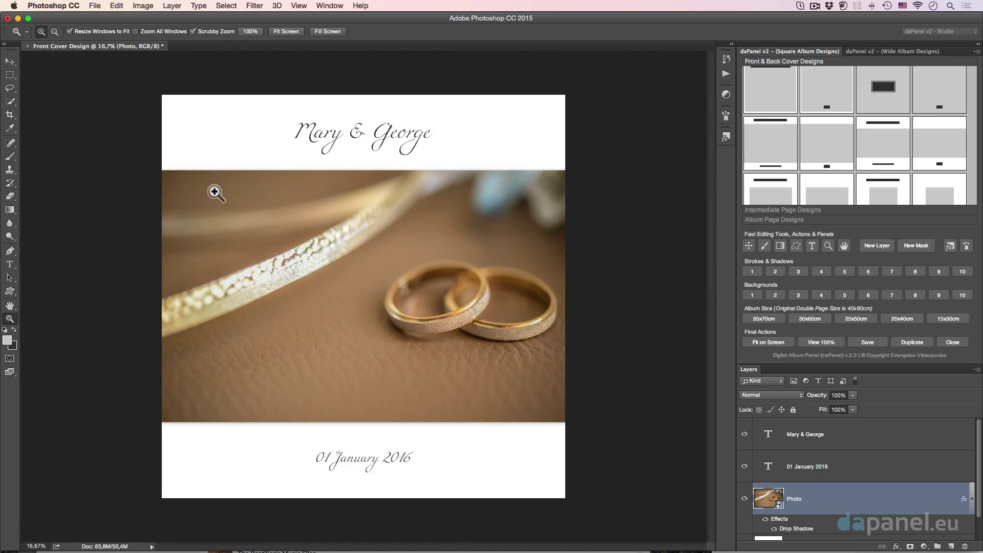
- Try Strokes & Shadows presets 2 to 5 on the photo, including a patterned border
click(776, 272)
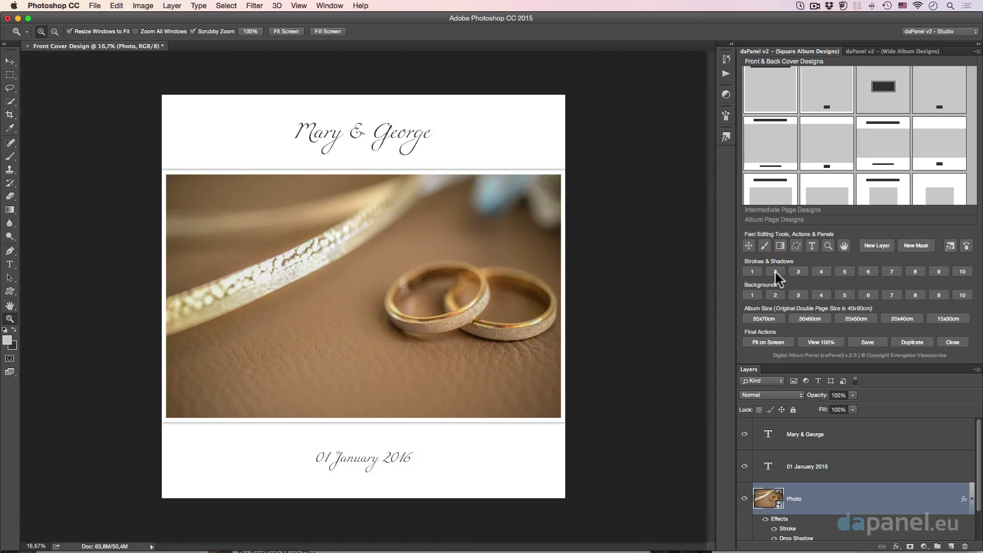
click(795, 271)
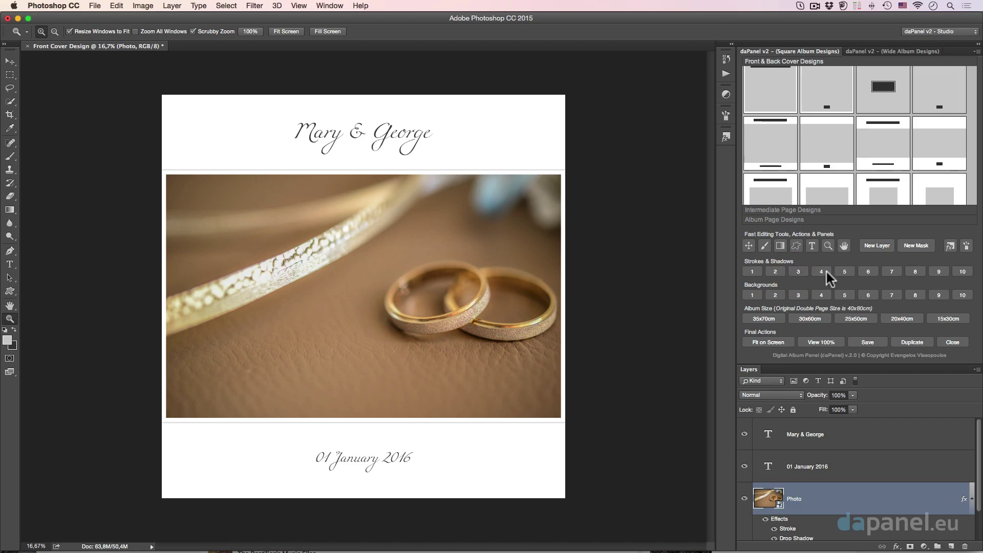
click(822, 271)
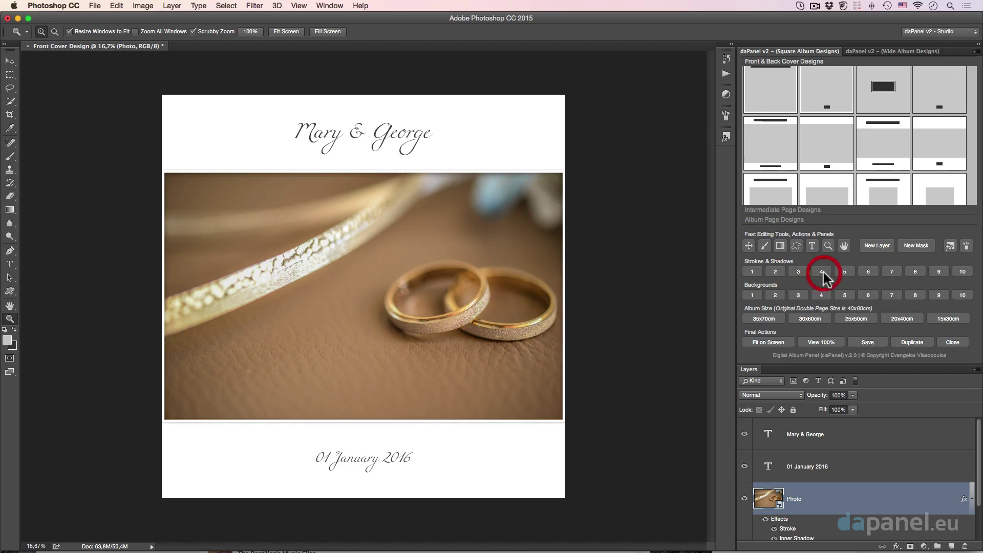
click(843, 272)
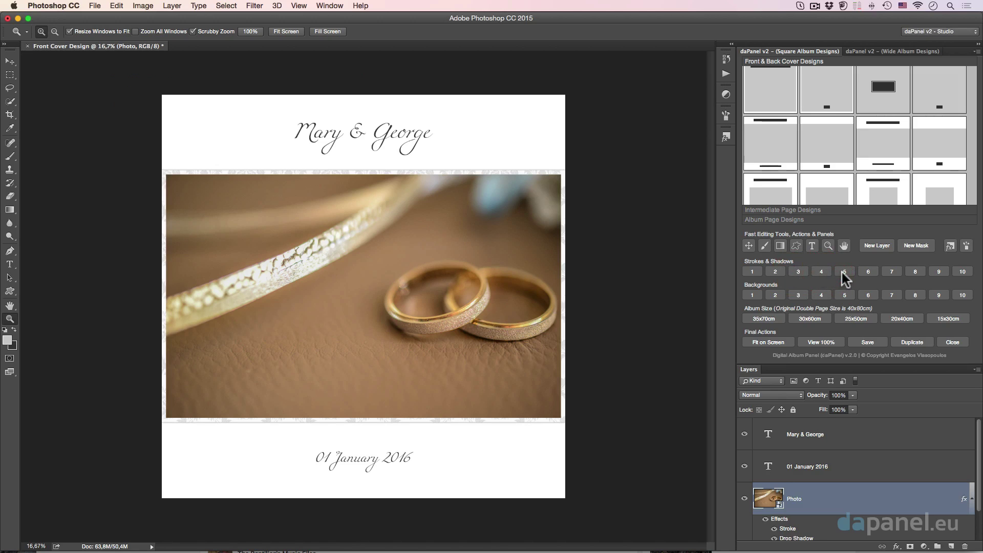
click(271, 175)
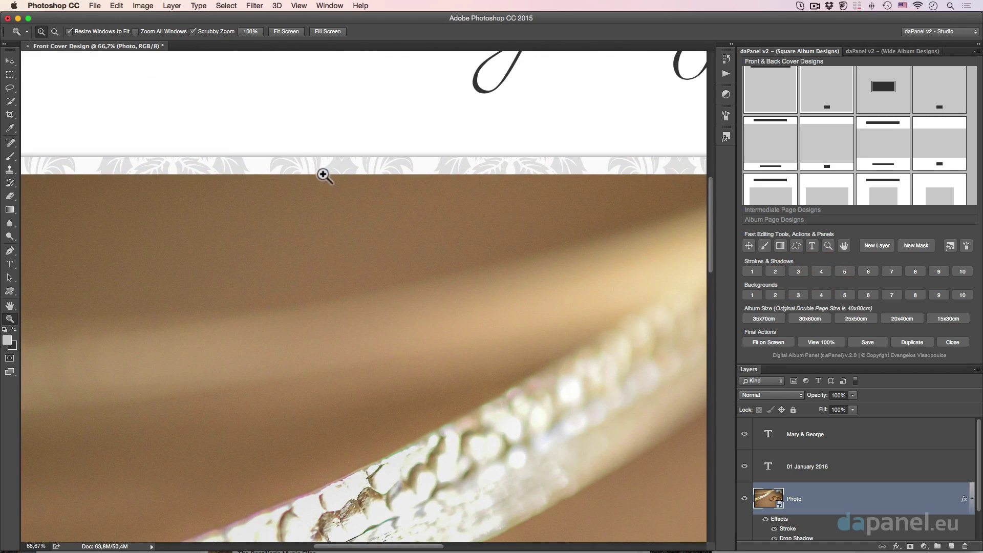
alt+click(323, 175)
alt+click(323, 175)
alt+click(323, 174)
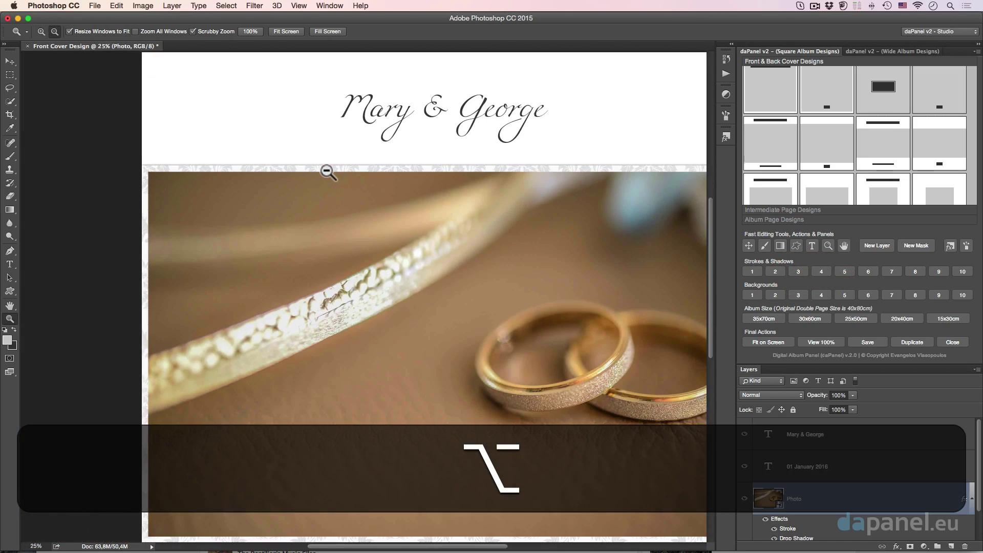
alt+click(323, 174)
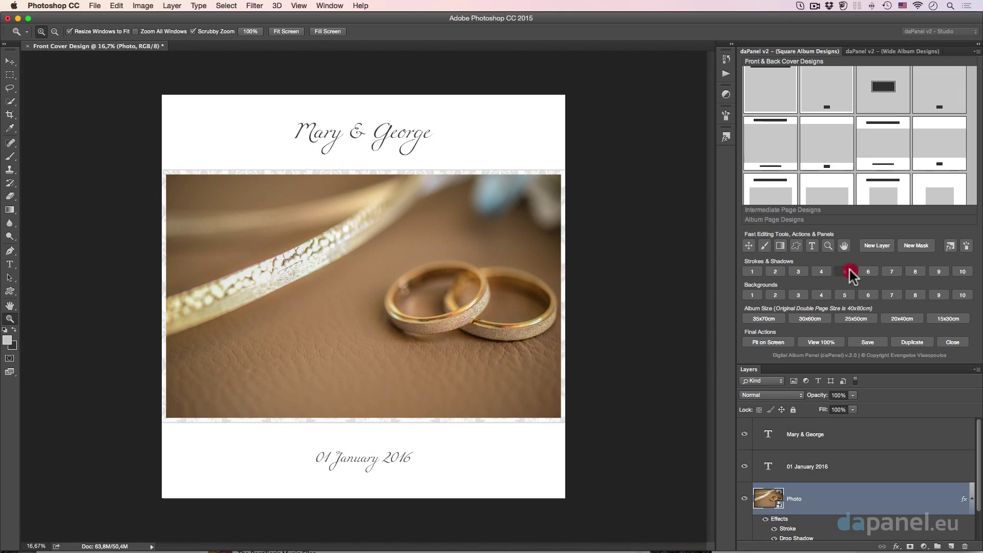
- Try presets 6 to 10 (white, dark patterned, bevelled, striped borders), then remove the border
click(867, 271)
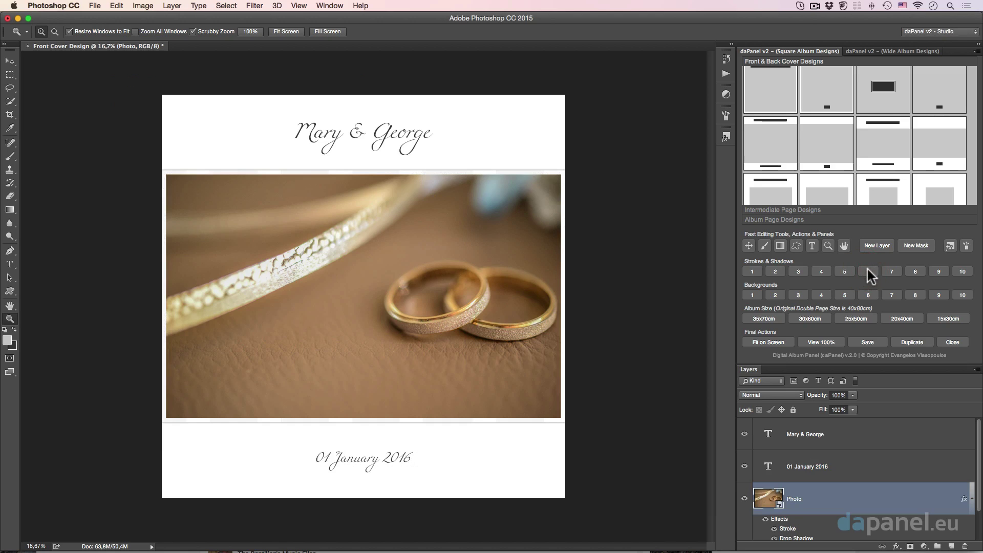
click(398, 173)
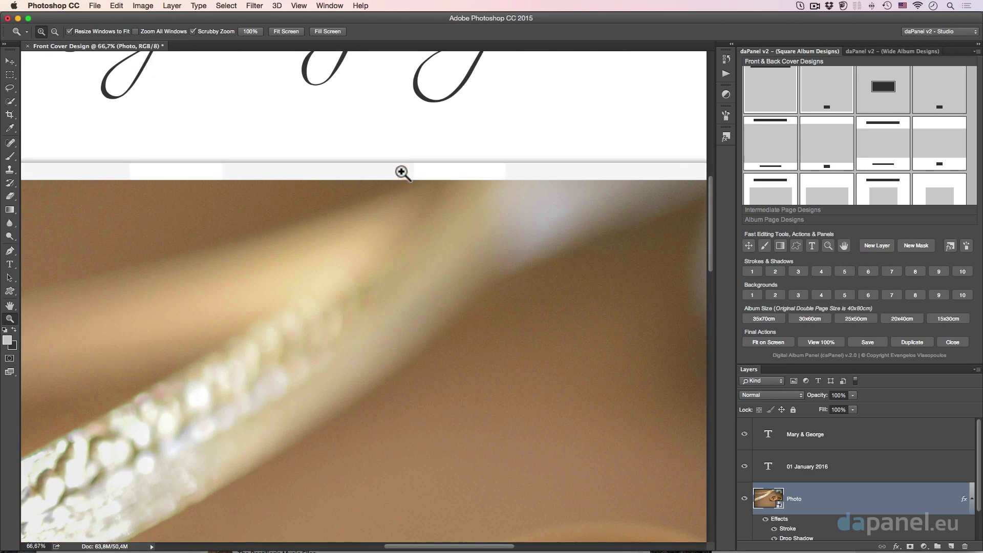
click(891, 272)
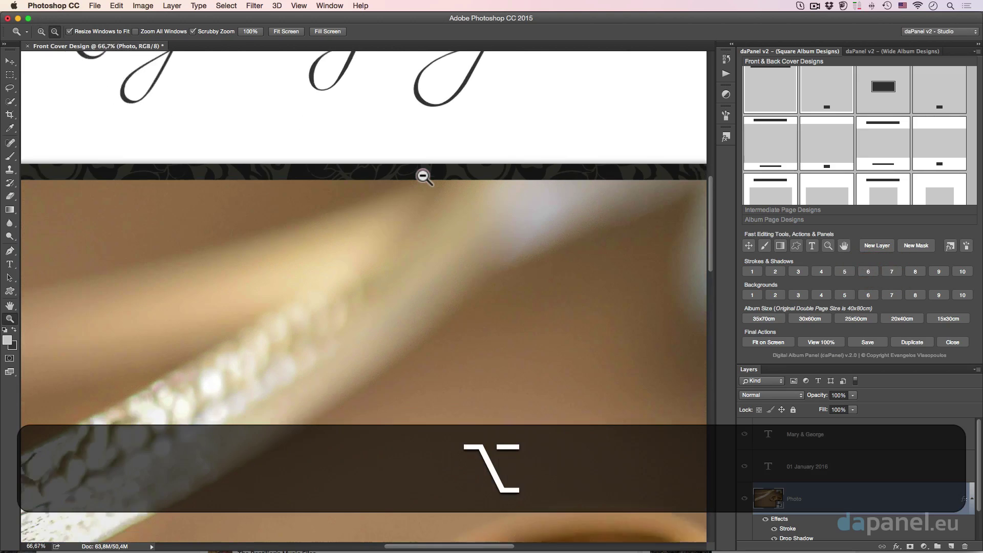
alt+click(424, 177)
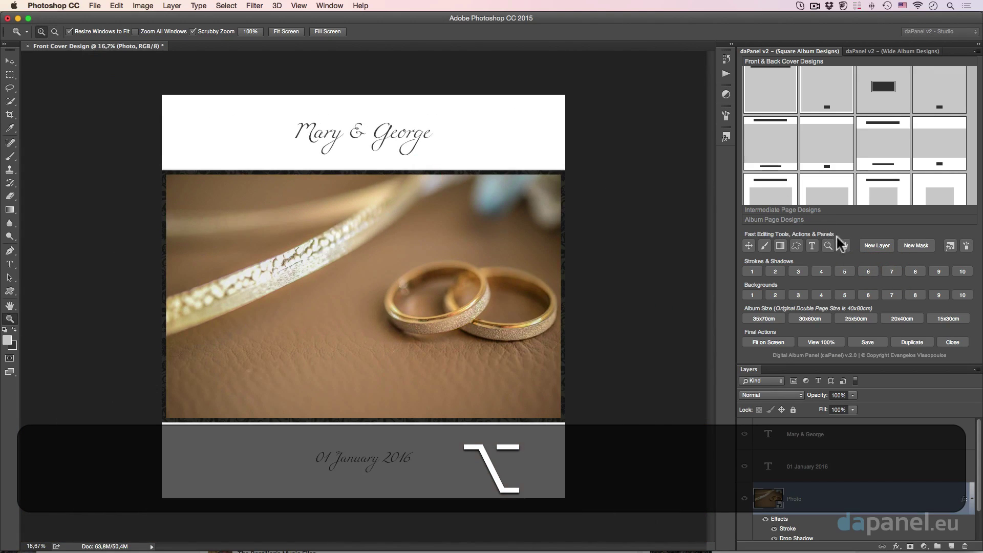
click(914, 271)
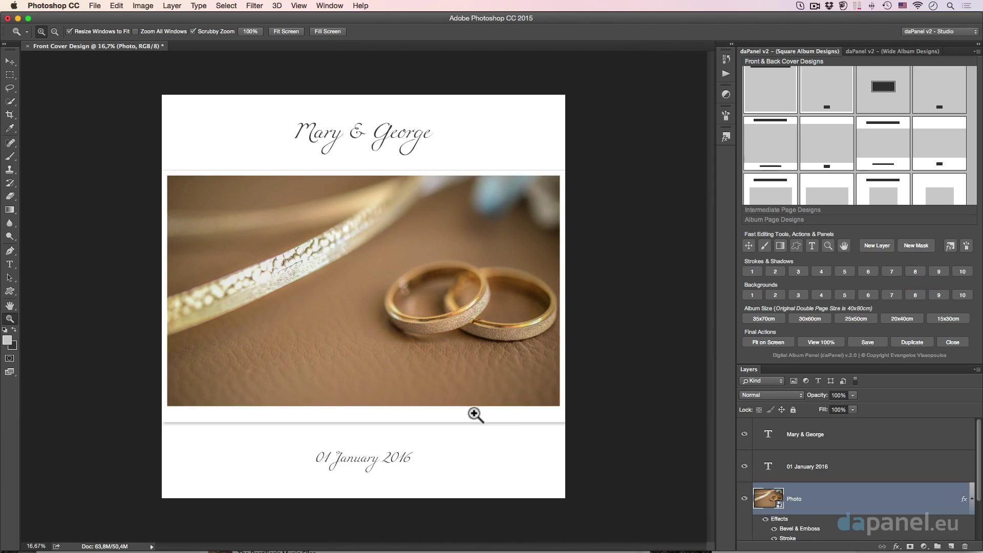
click(939, 271)
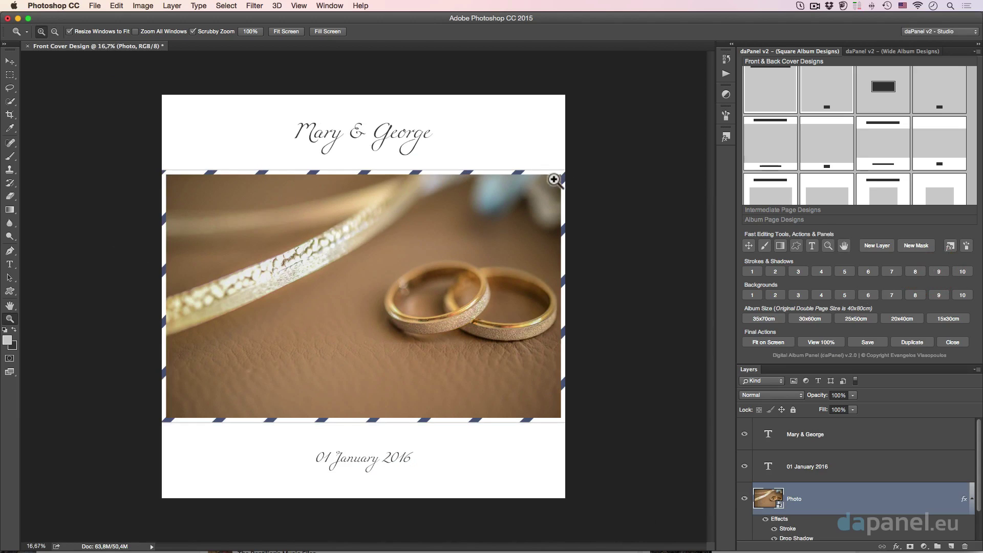
click(963, 272)
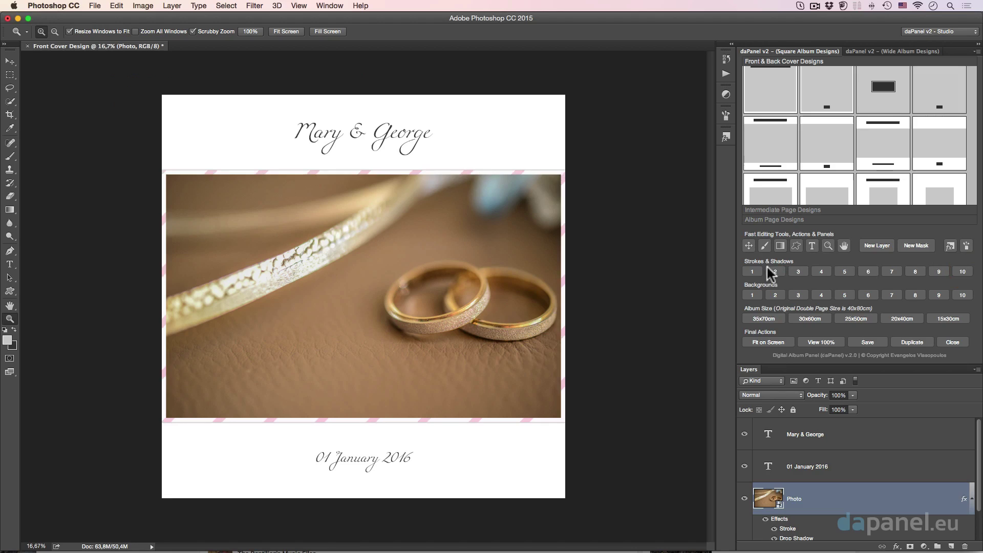
click(750, 272)
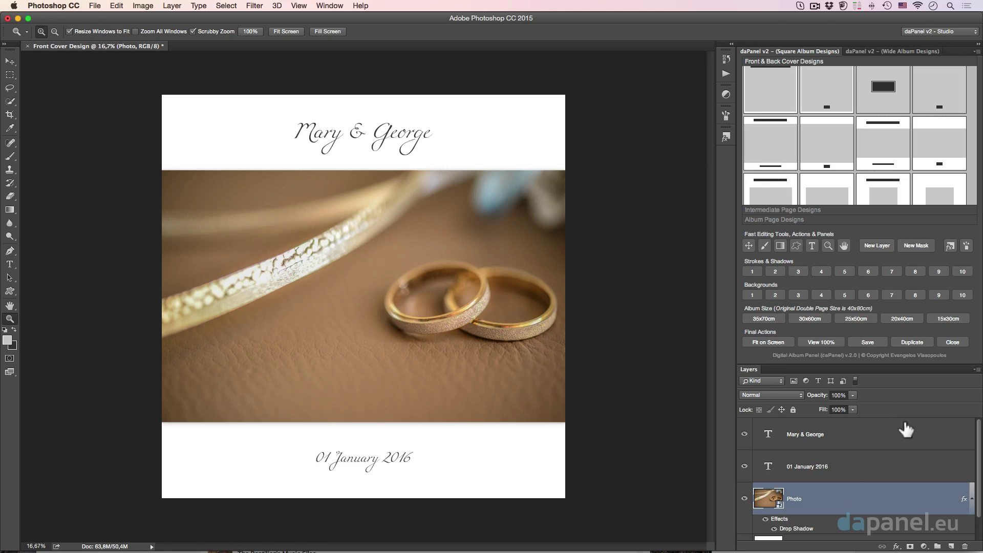
- Select the Background layer and switch the cover bands from floral to the damask pattern (Backgrounds 2)
click(903, 446)
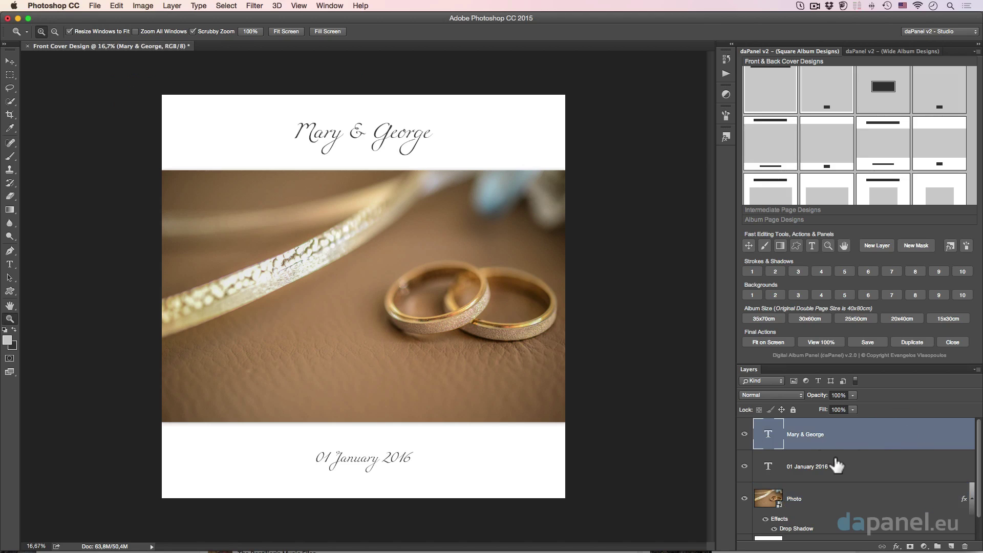
scroll(838, 465, down, 1)
scroll(836, 456, down, 1)
click(819, 526)
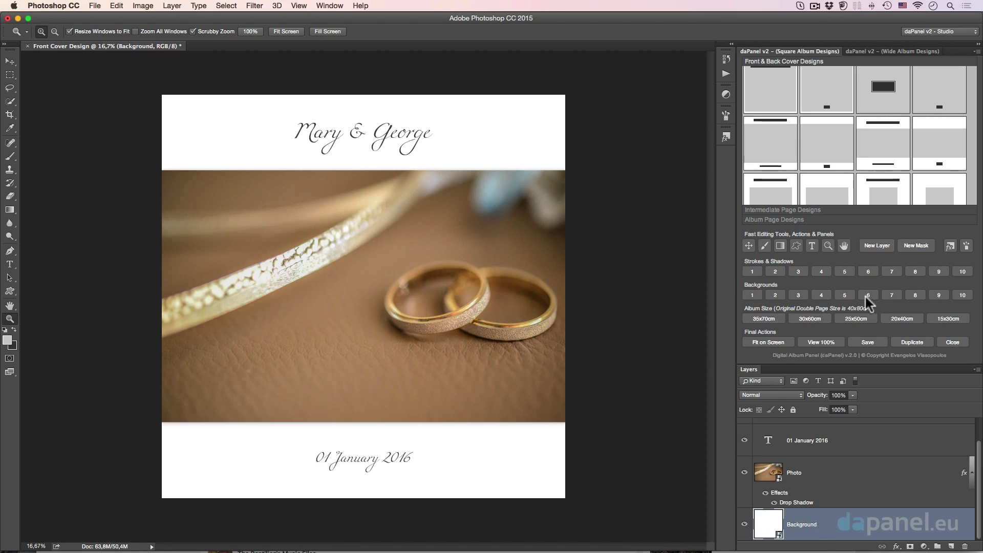
click(751, 294)
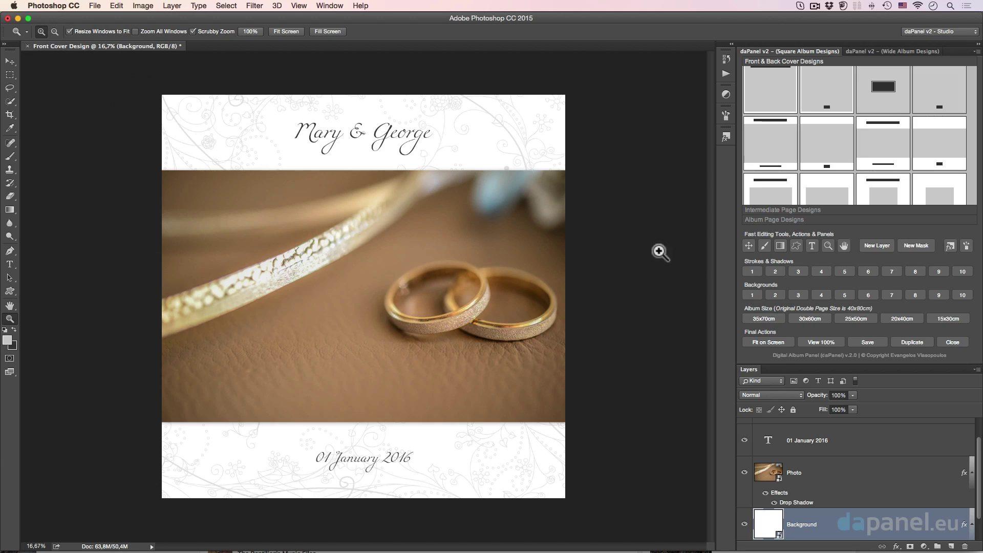
click(776, 293)
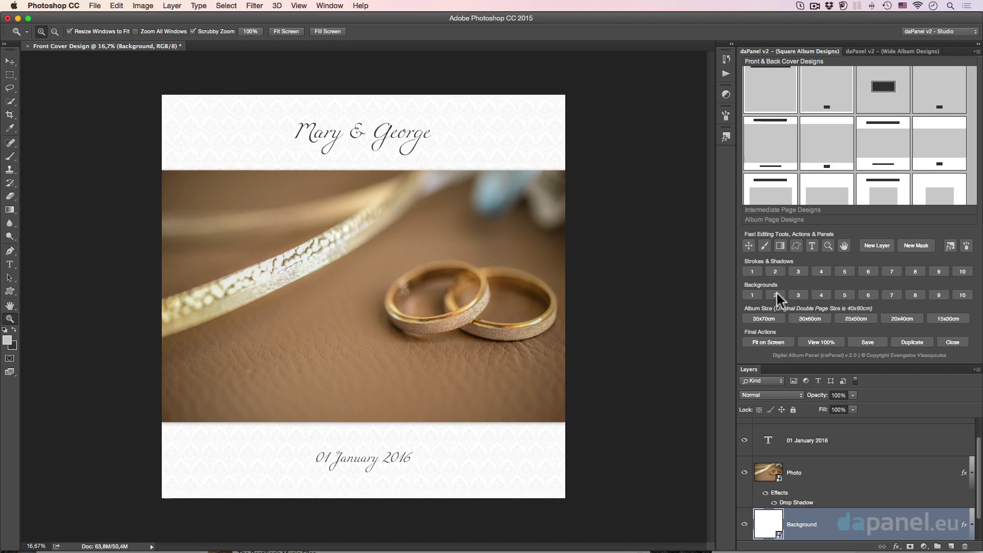
- Zoom in on the title band and preview the floral, damask, polka-dot, white-dot and lattice patterns
click(327, 150)
click(296, 144)
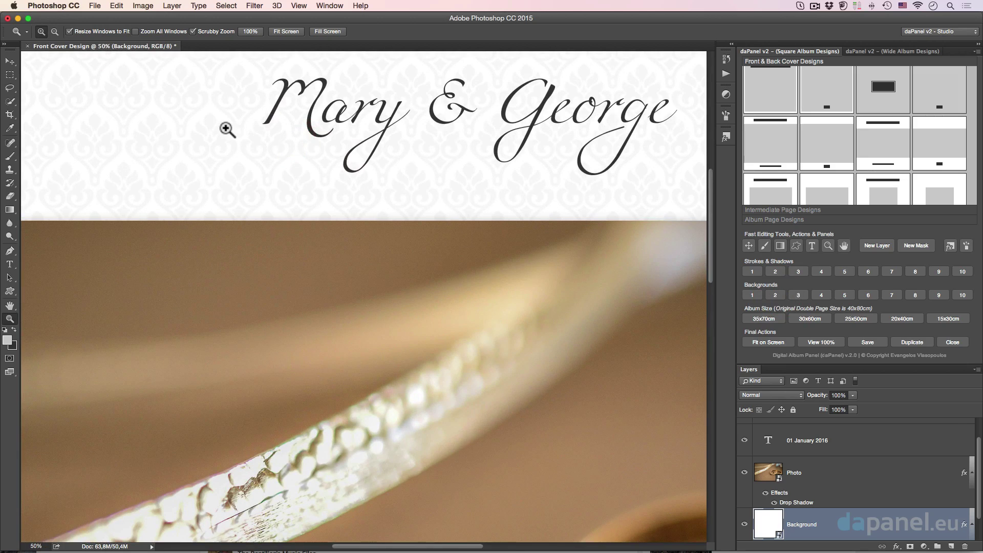
click(226, 127)
key(space)
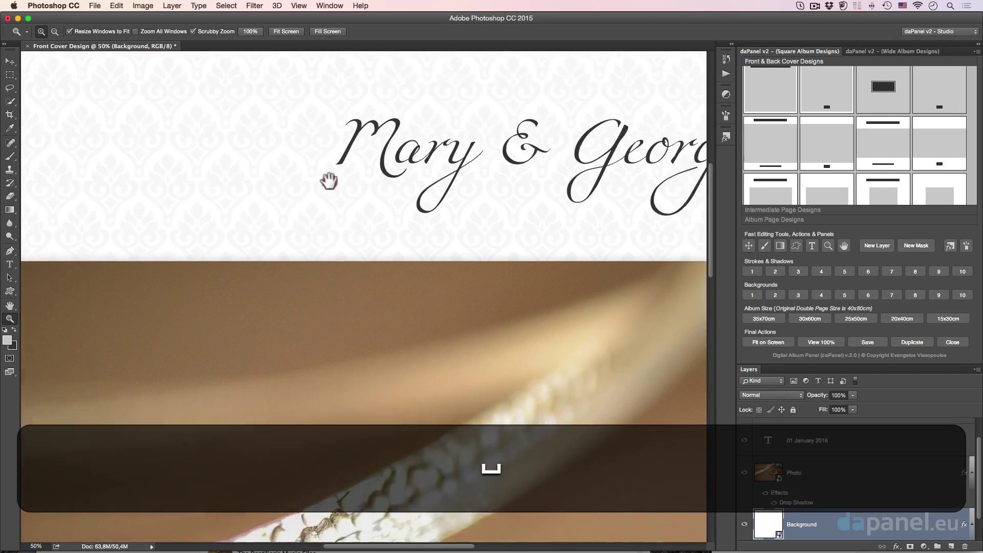
drag(329, 183, 354, 193)
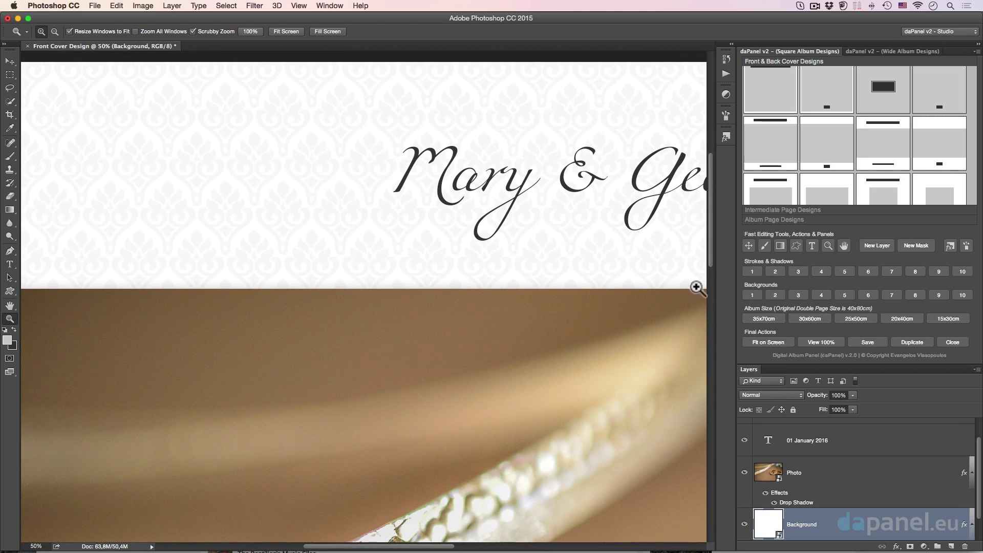
click(754, 296)
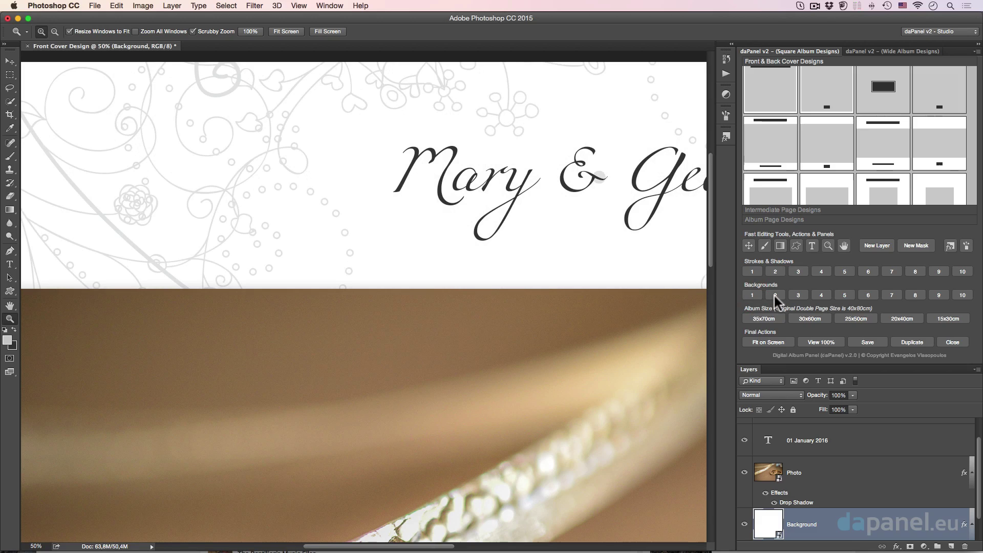
click(775, 295)
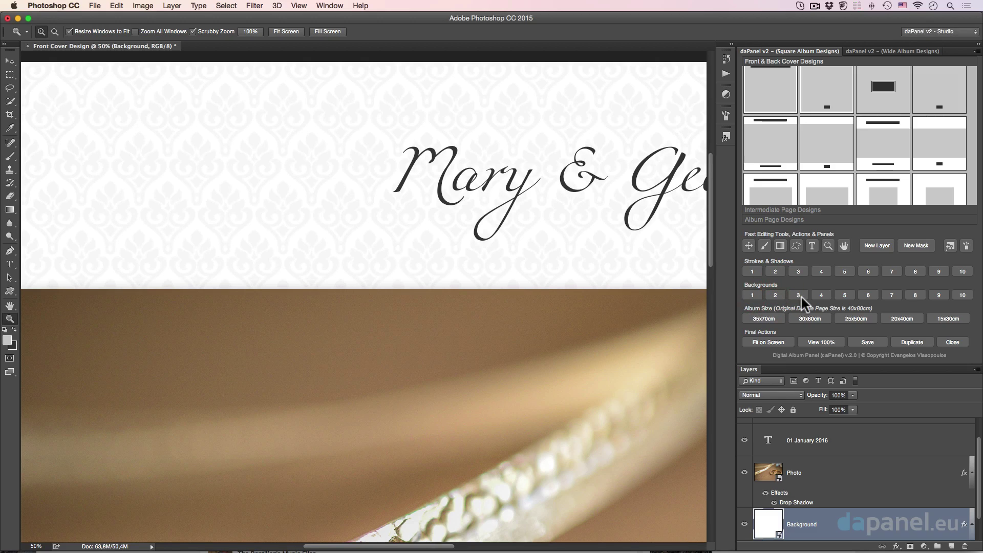
click(801, 296)
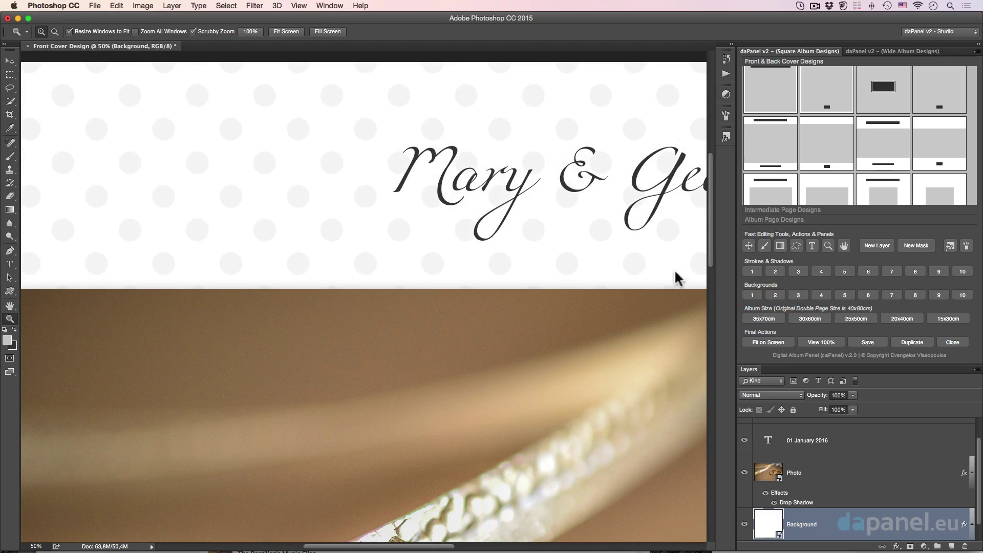
click(822, 295)
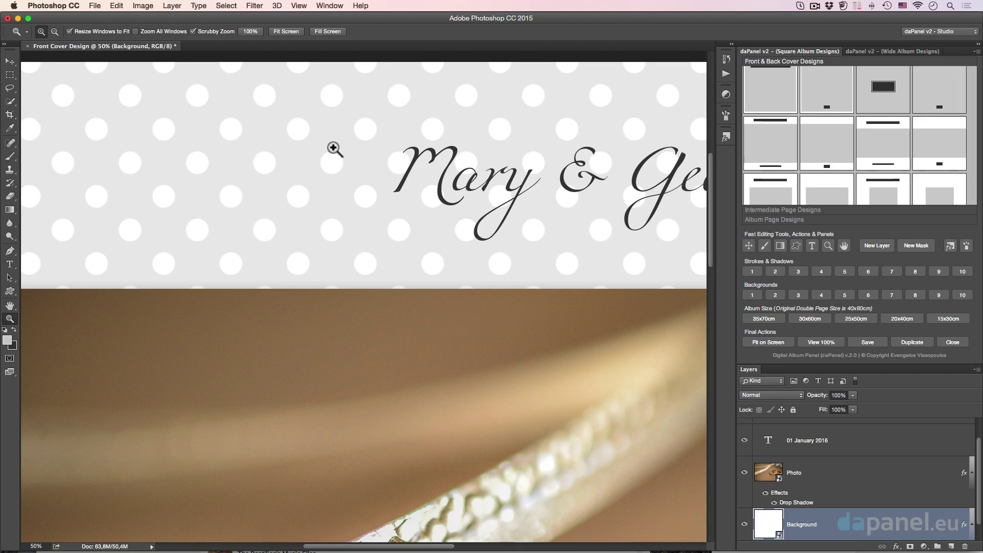
click(844, 295)
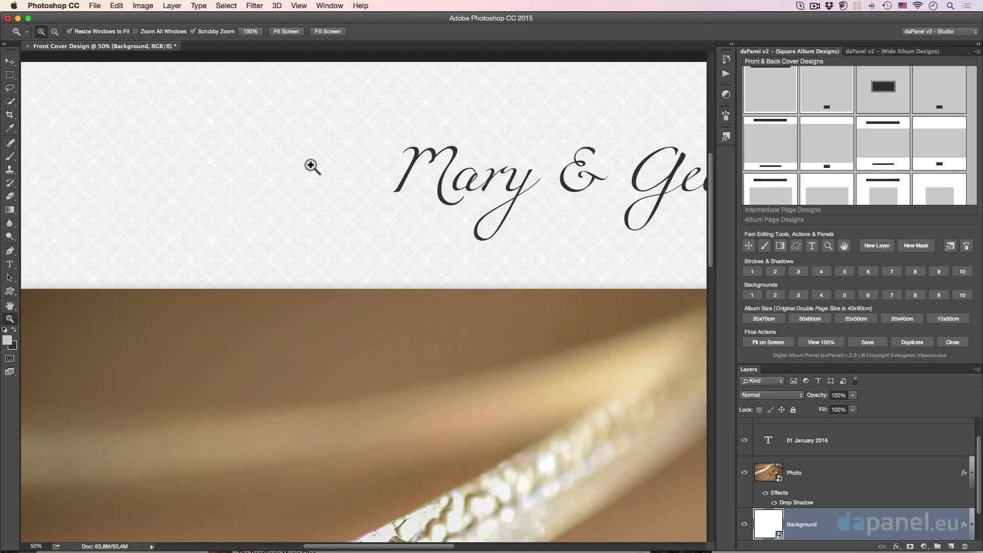
- Preview the stripes, dark damask, dark floral, pink and blue dot patterns, then restore Backgrounds 1
click(869, 296)
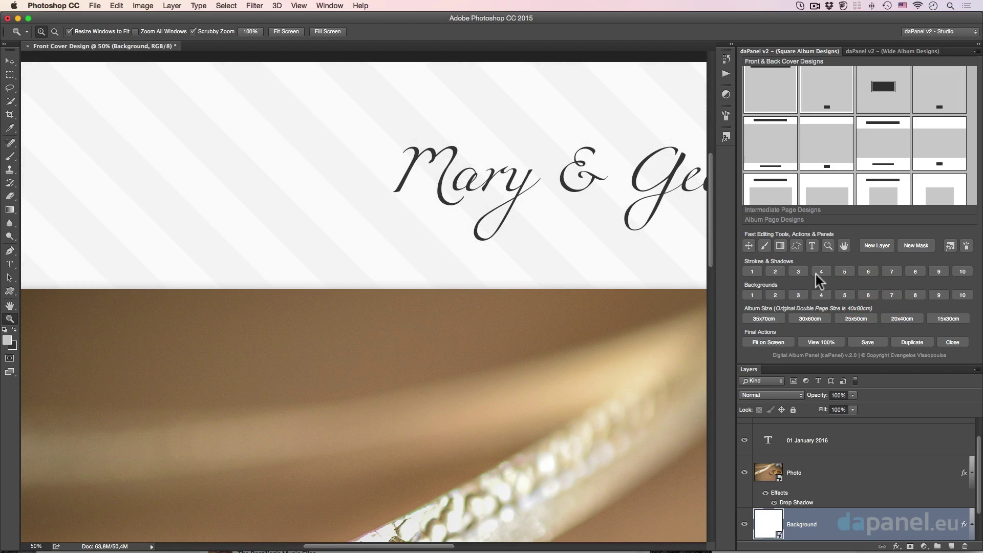
click(890, 295)
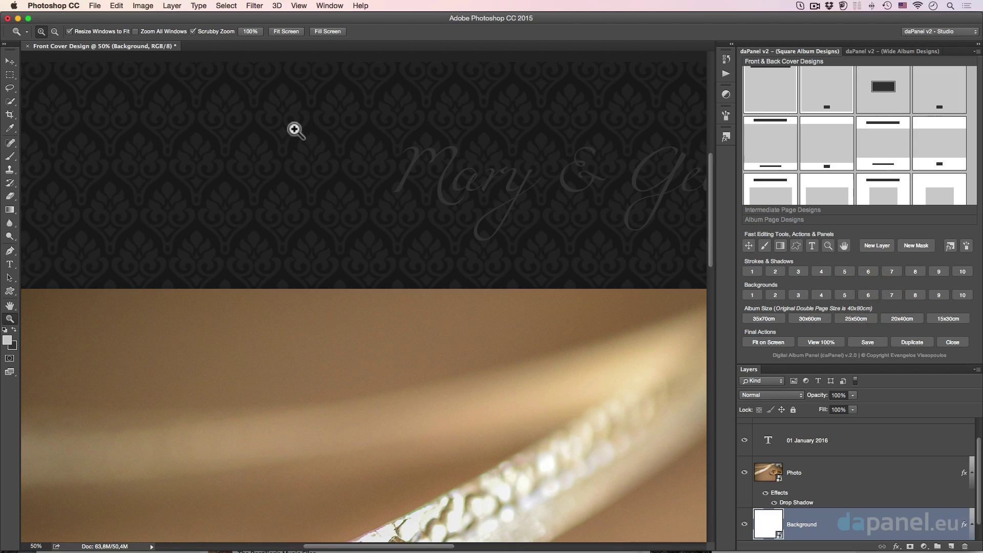
click(912, 295)
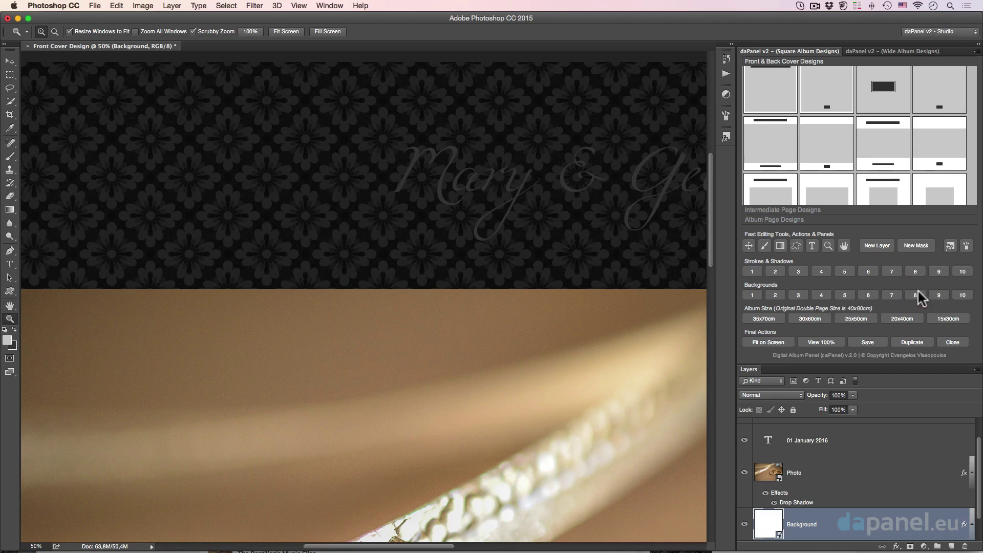
click(938, 296)
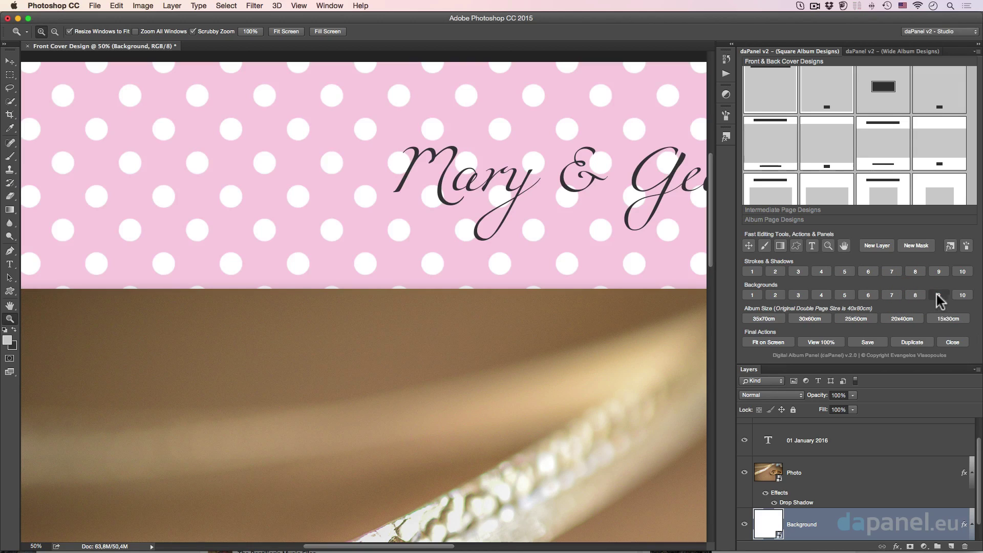
click(964, 297)
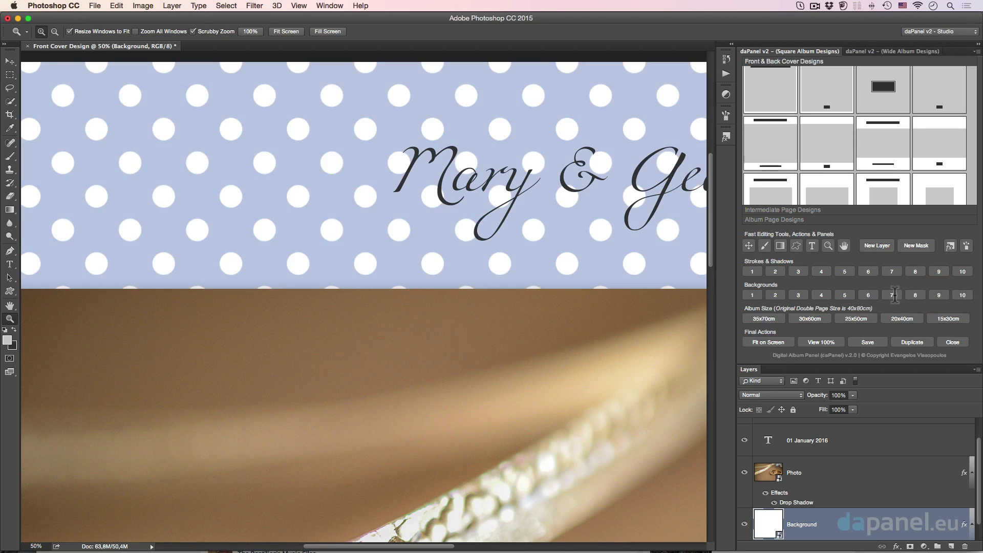
alt+click(330, 193)
alt+click(331, 193)
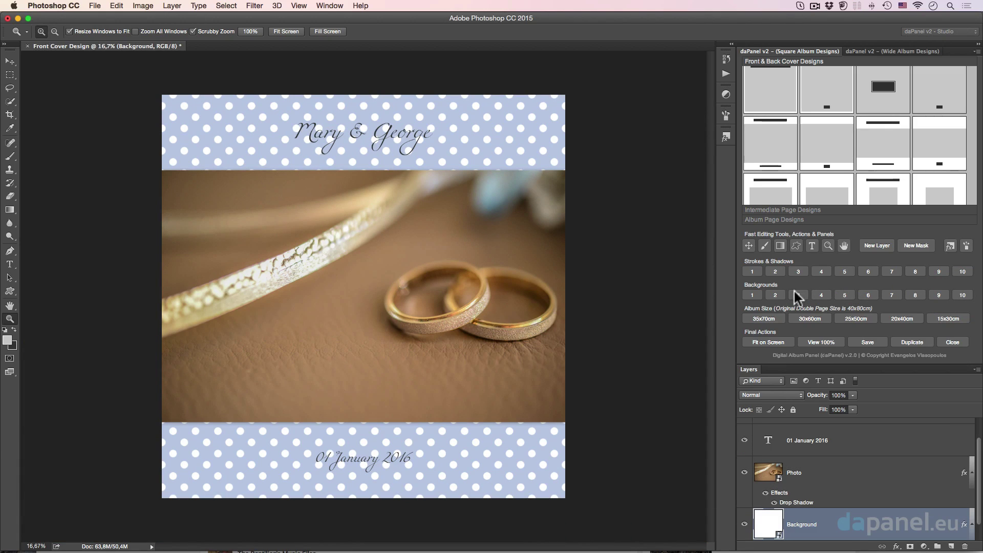
click(752, 294)
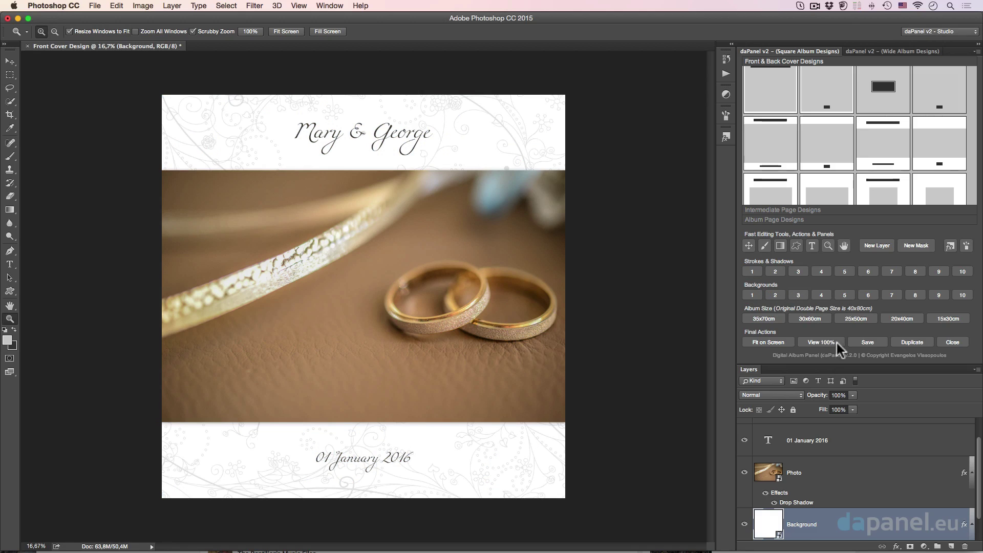
- Begin saving to the Desktop and create a new folder named 'Mary & George Wedding'
click(867, 342)
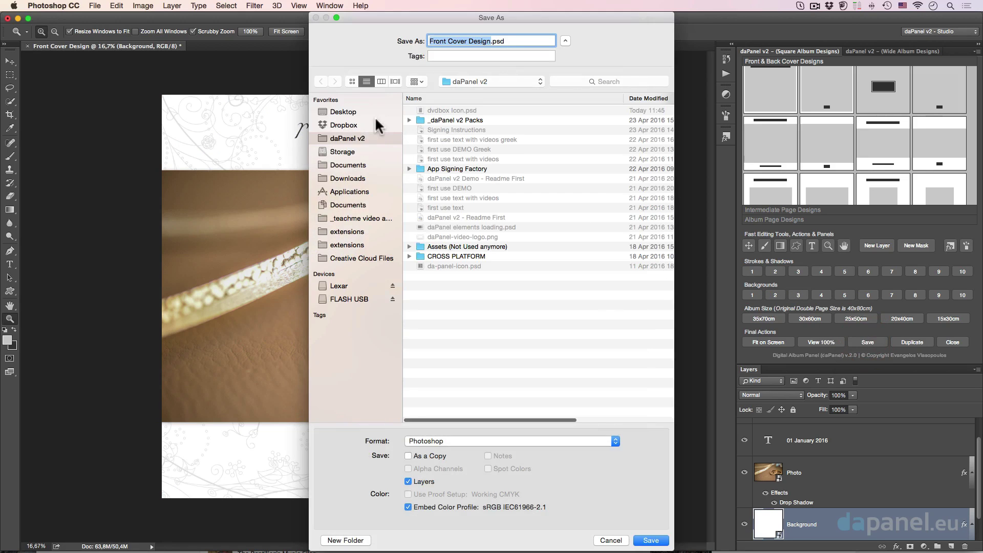
click(343, 111)
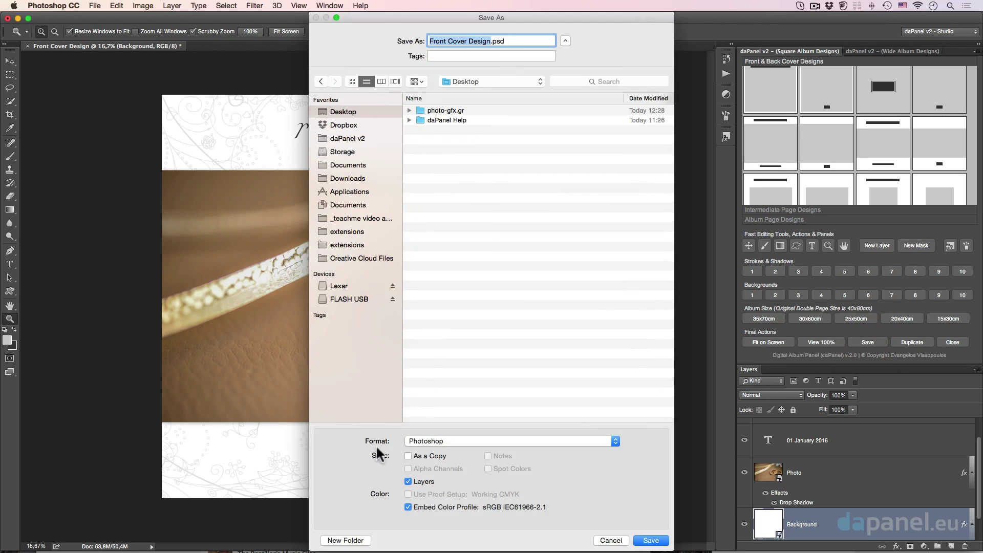
click(339, 540)
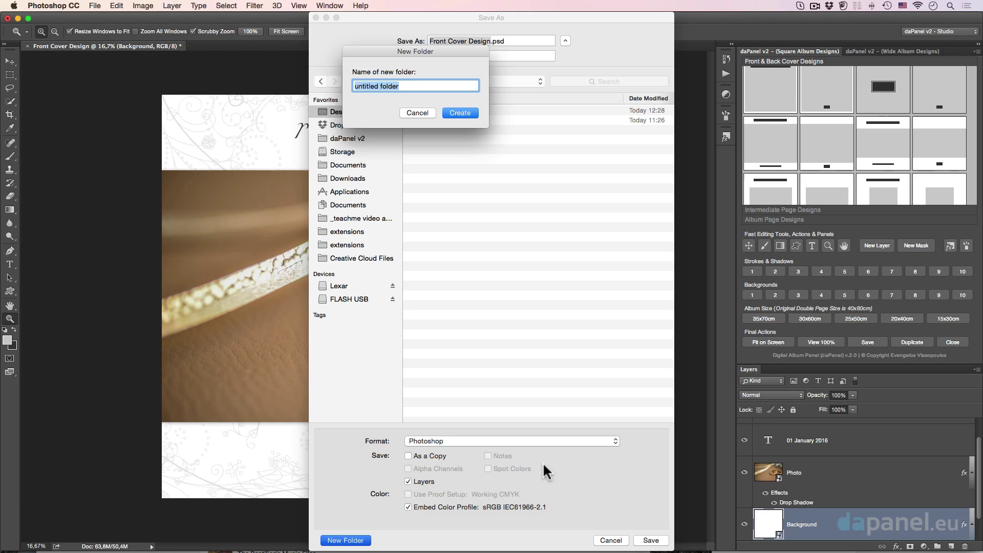
text(Mary & G)
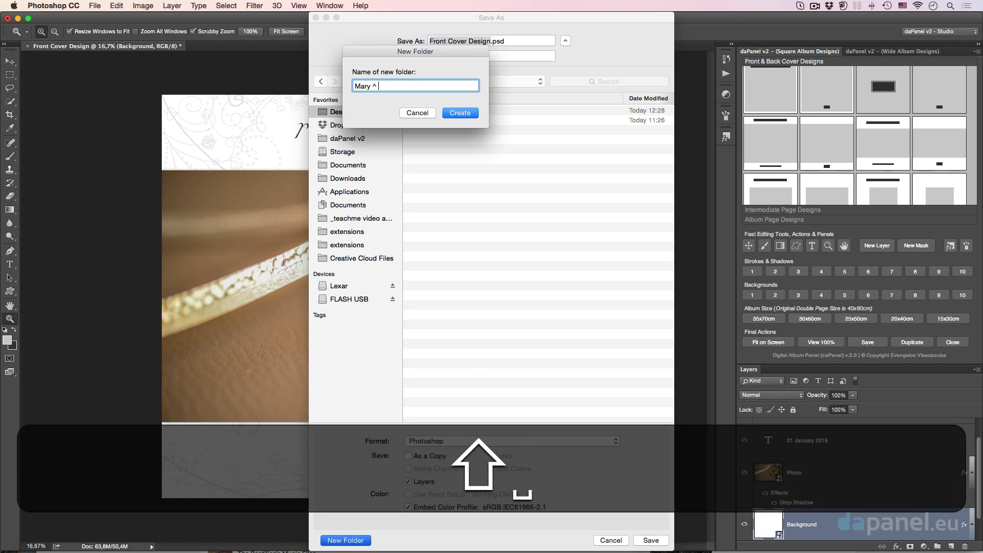
text(eor)
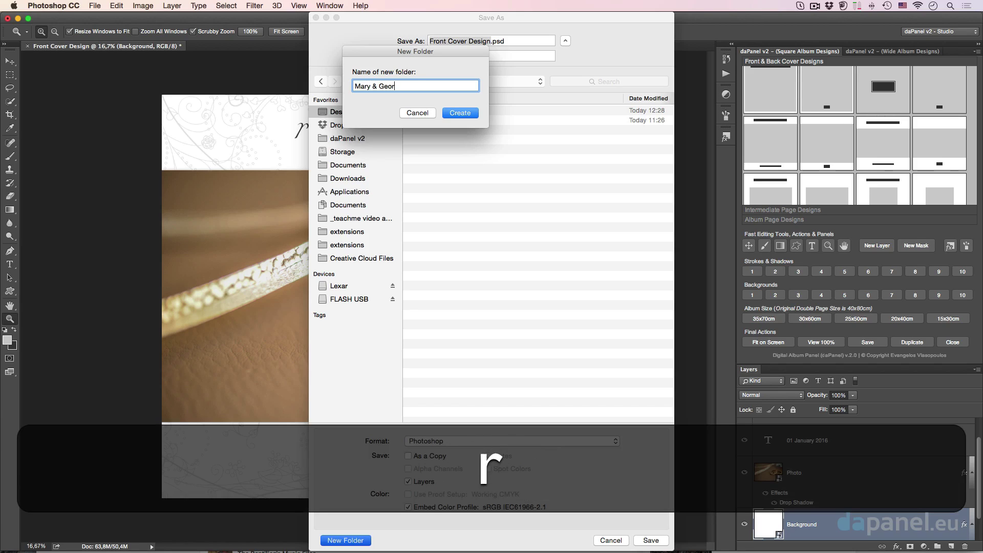
text(ge Wed)
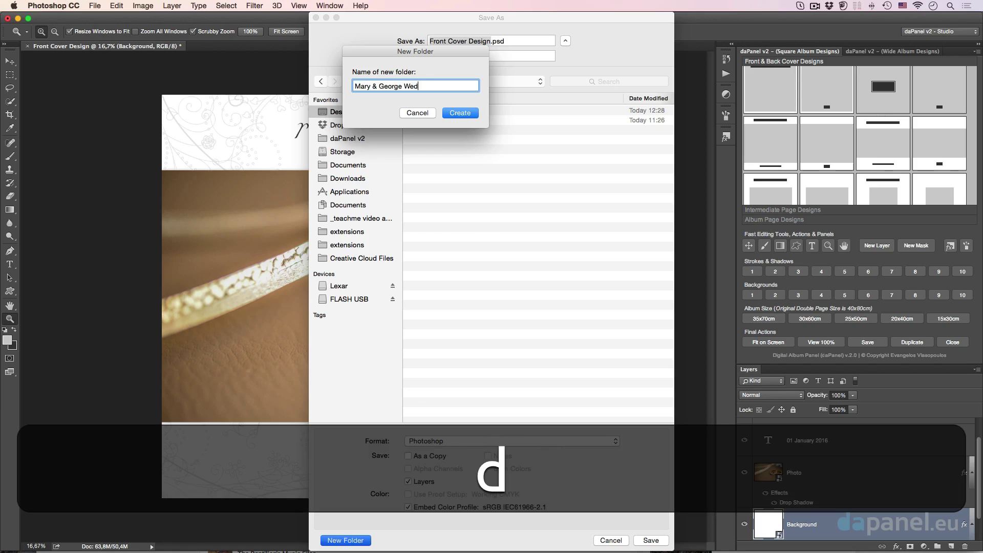
text(du)
key(BackSpace)
text(ing)
key(Return)
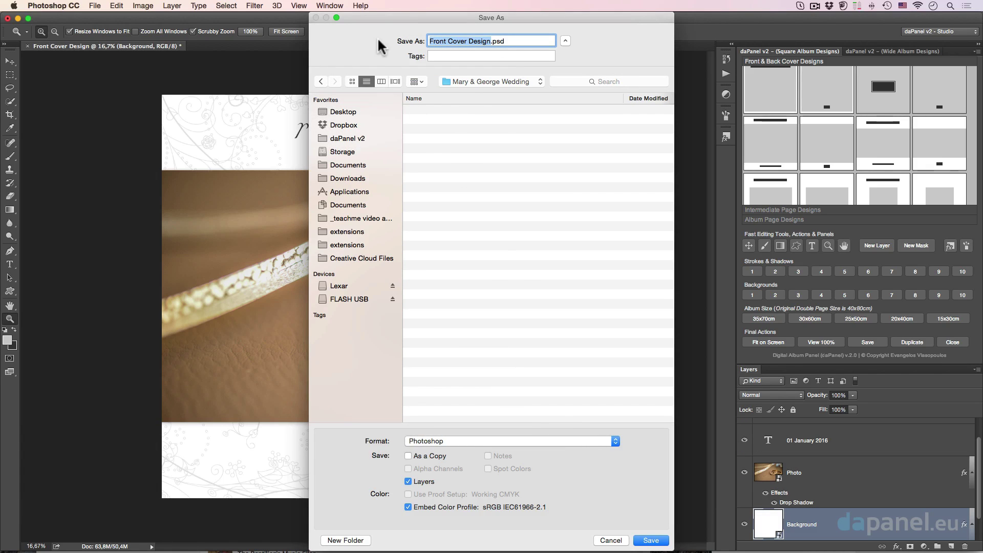
drag(402, 17, 507, 32)
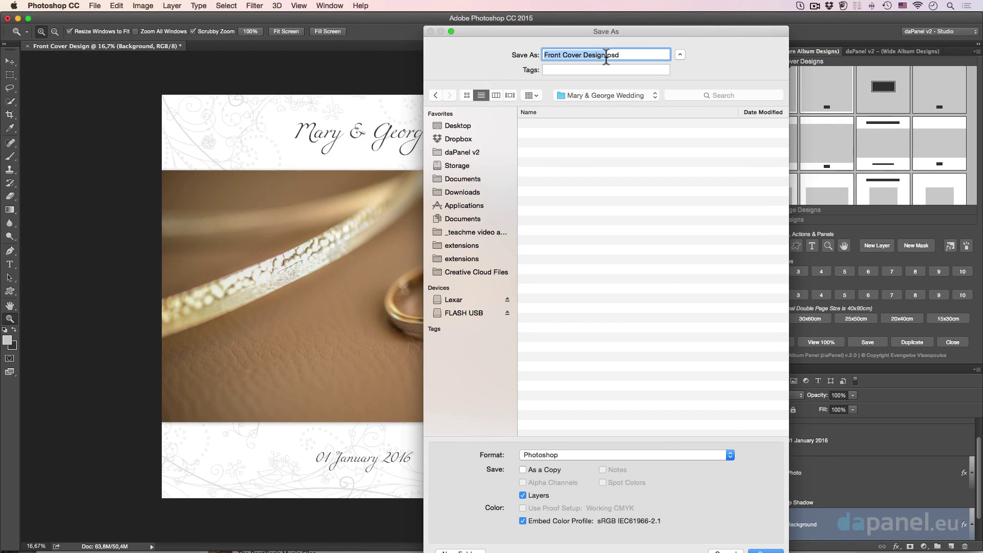
- Save Front Cover Design as a JPEG in that folder at maximum quality 12
click(604, 453)
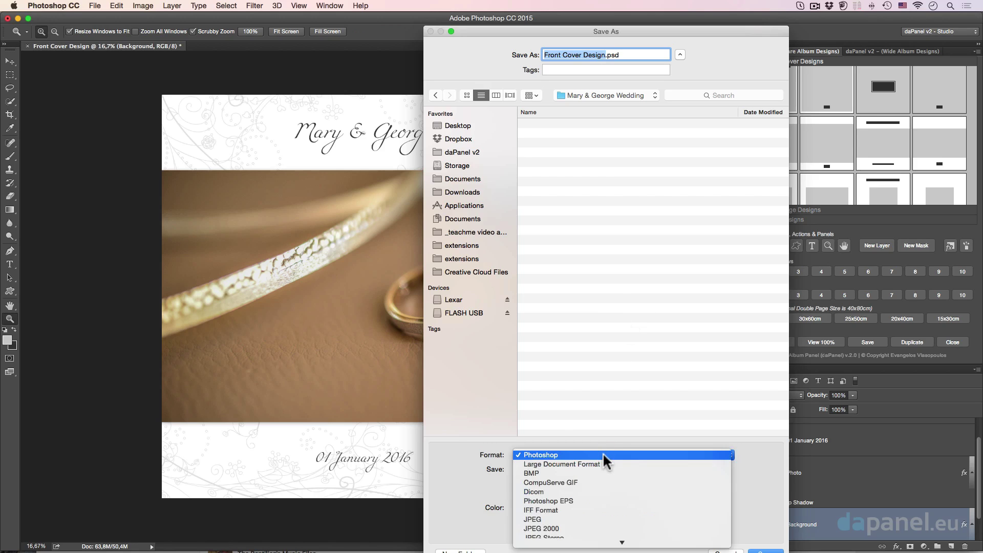
click(615, 518)
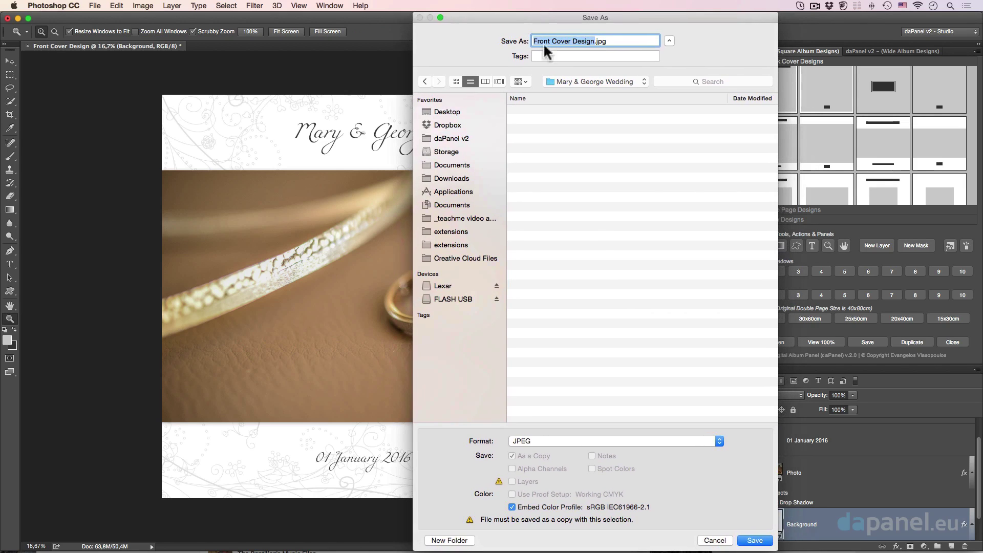
click(755, 541)
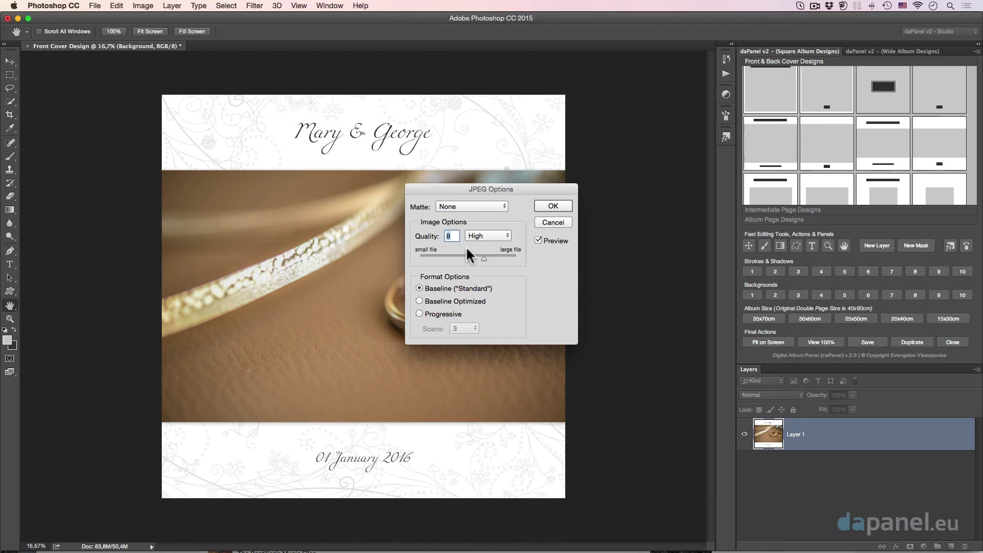
drag(484, 257, 523, 260)
click(553, 206)
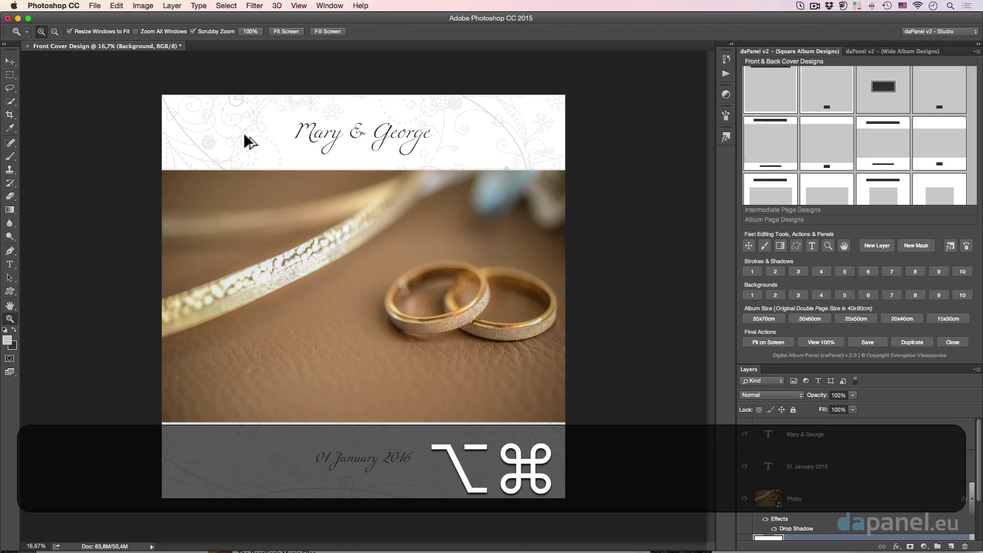
key(alt+super+i)
key(Escape)
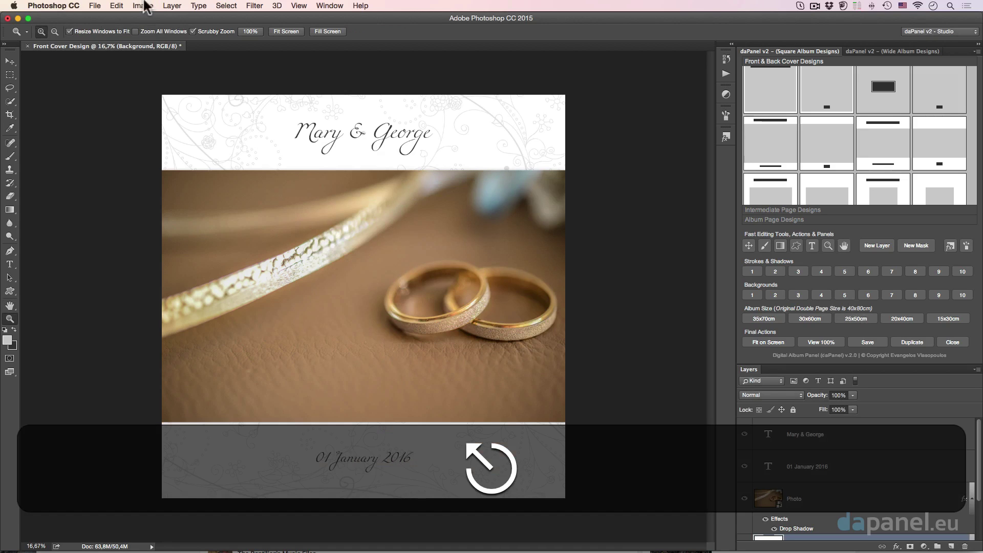
click(143, 6)
click(174, 90)
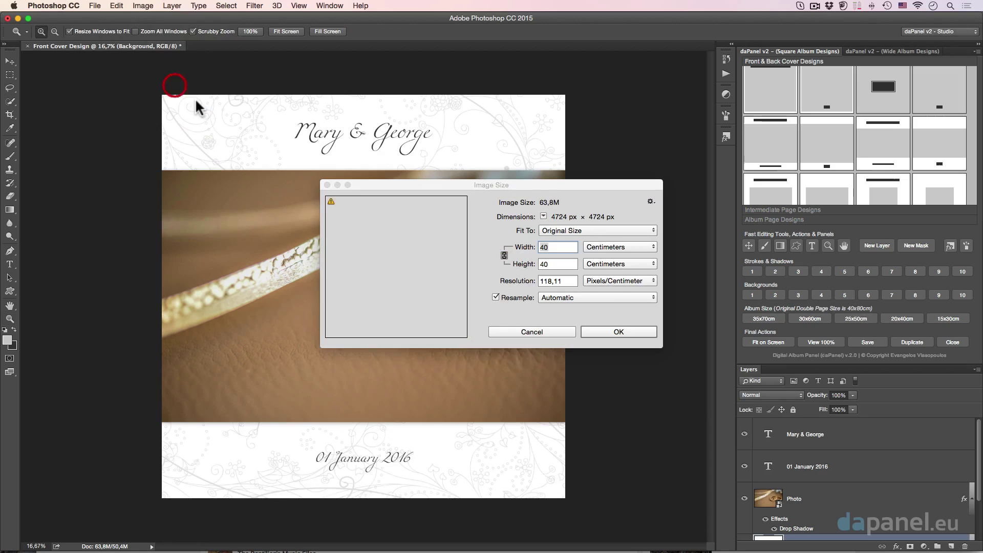
drag(500, 187, 551, 155)
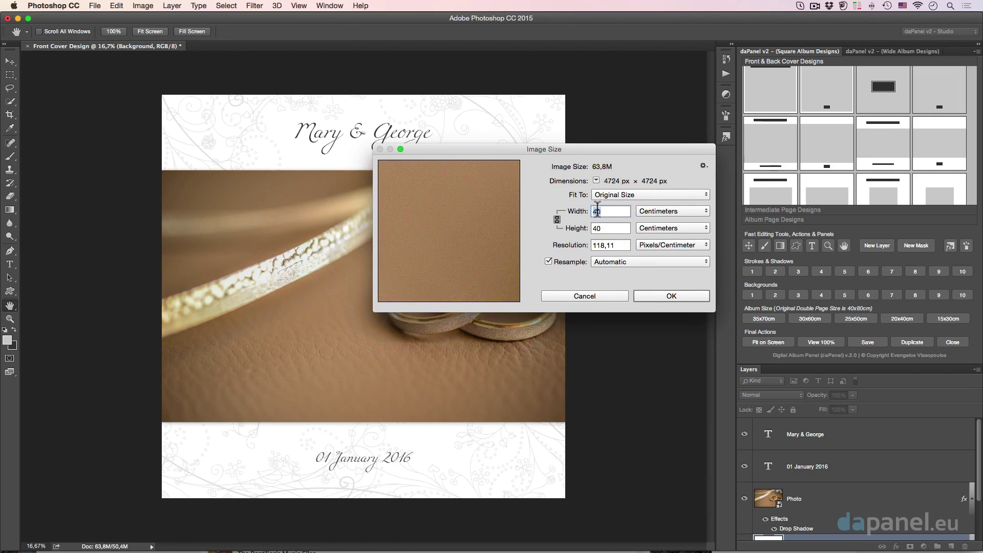
click(667, 210)
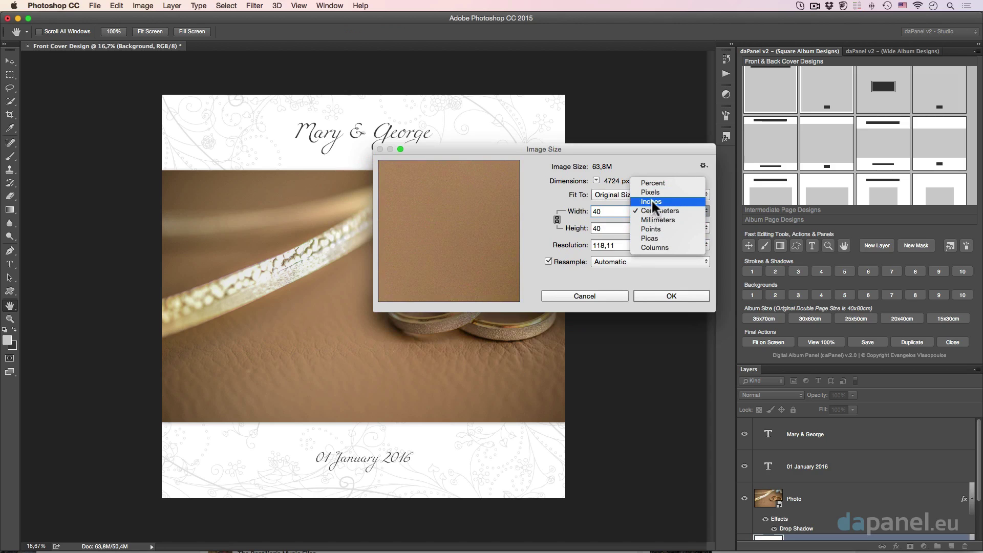
click(651, 202)
click(622, 211)
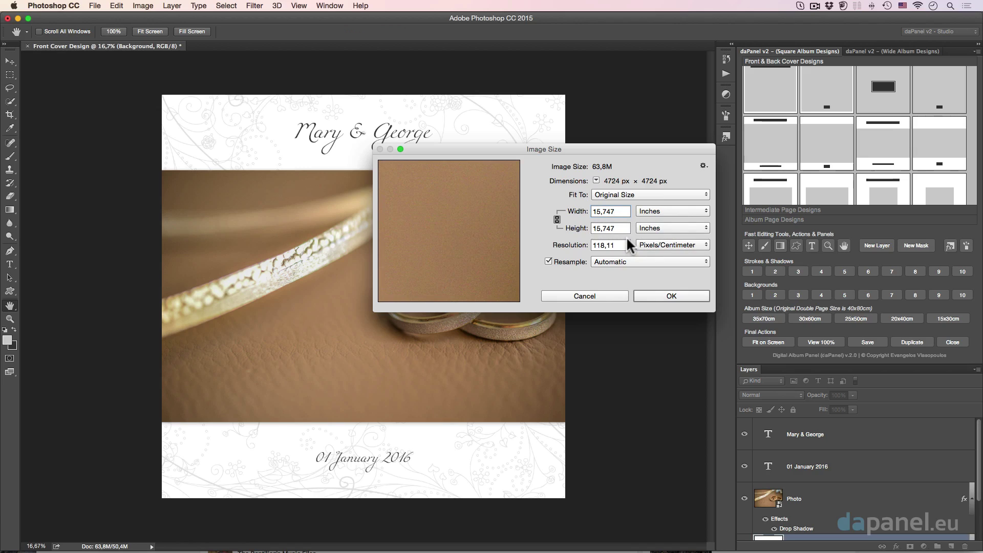
click(612, 294)
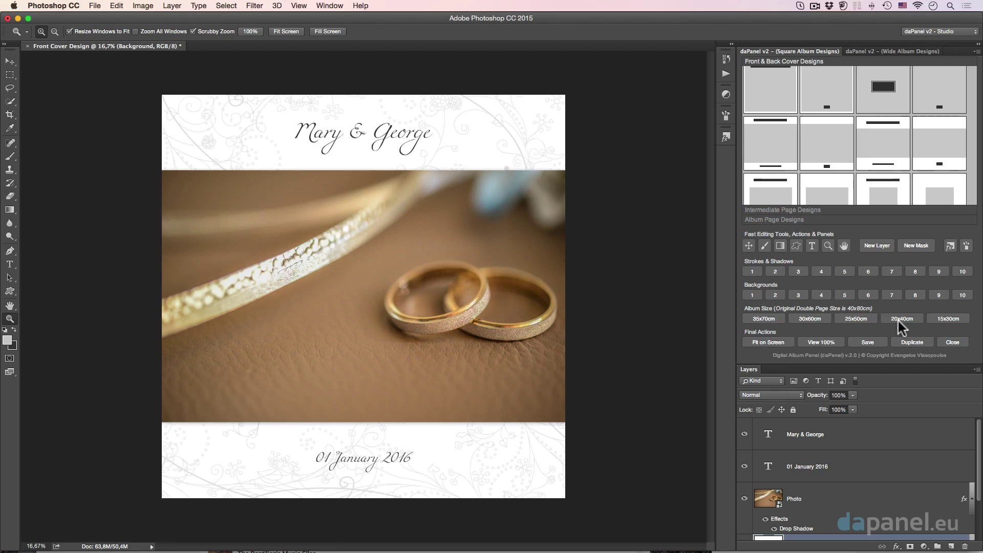
- Resize the front cover to the 20x40cm album size, then close it without saving changes
click(898, 321)
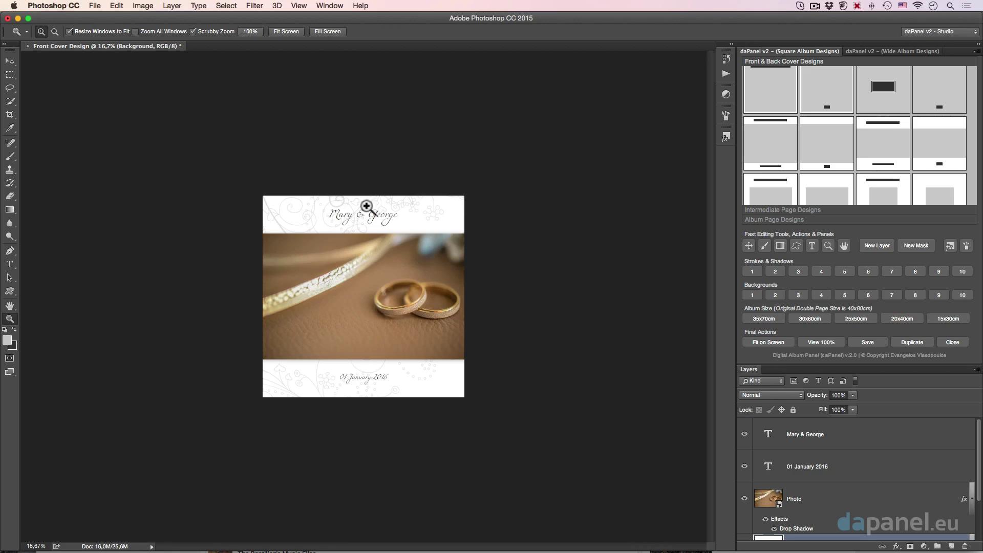
click(867, 343)
click(952, 342)
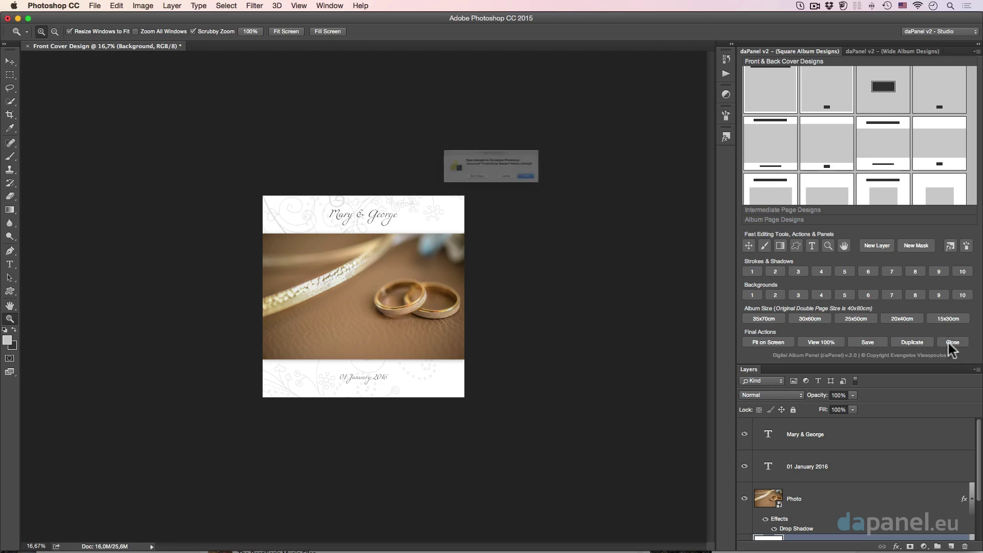
click(444, 188)
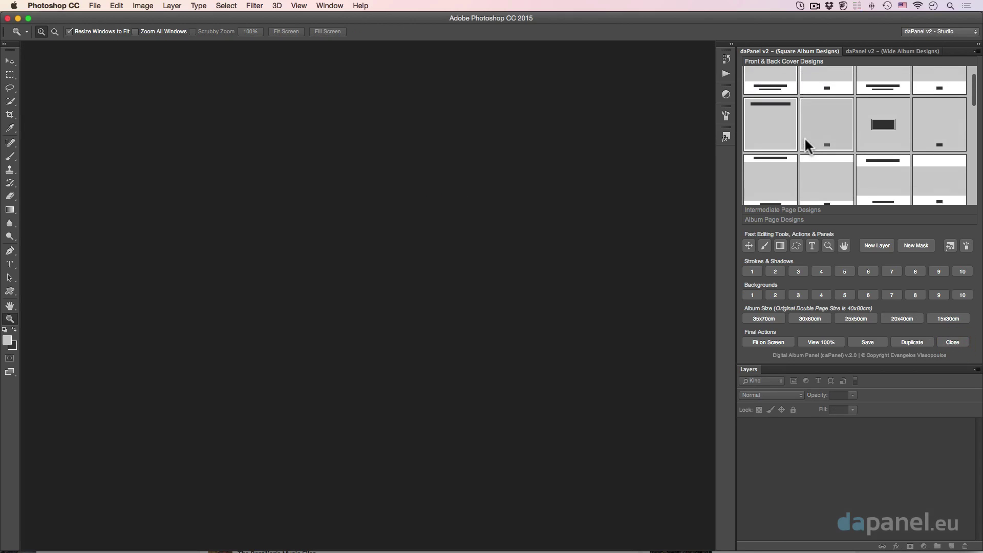
- Browse the daPanel Front & Back Cover Designs grid and open the Back Cover Design template
scroll(804, 137, down, 5)
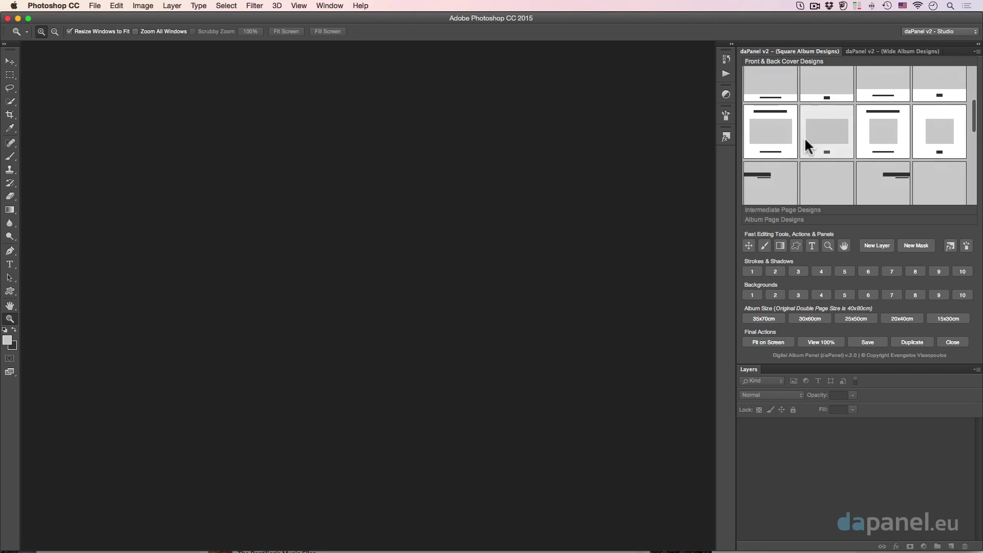
scroll(805, 137, down, 3)
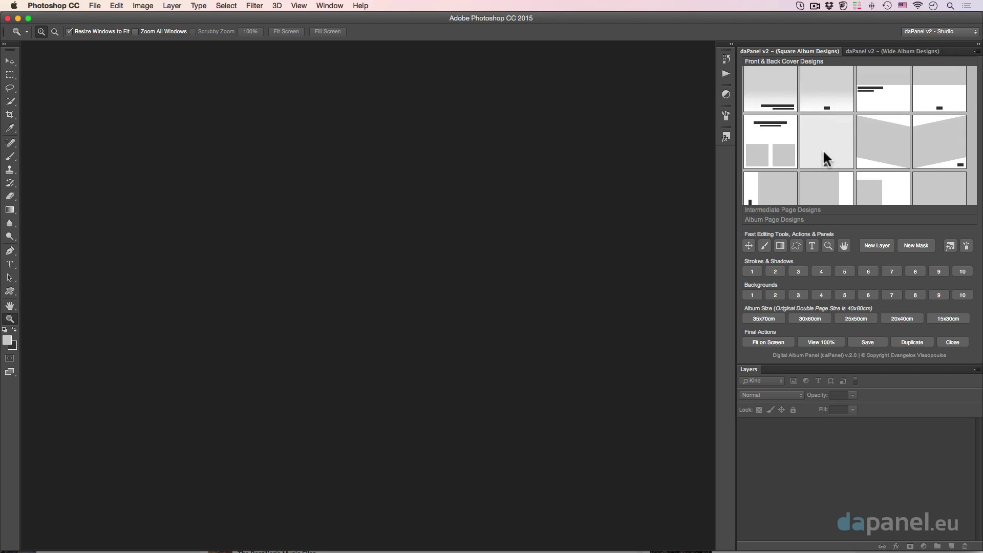
scroll(823, 149, up, 5)
scroll(823, 149, up, 3)
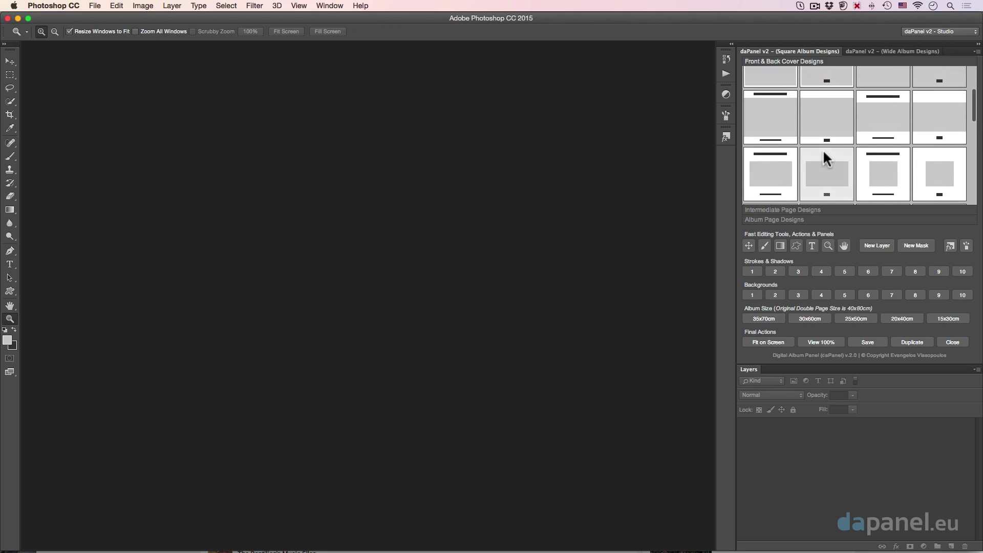
click(935, 136)
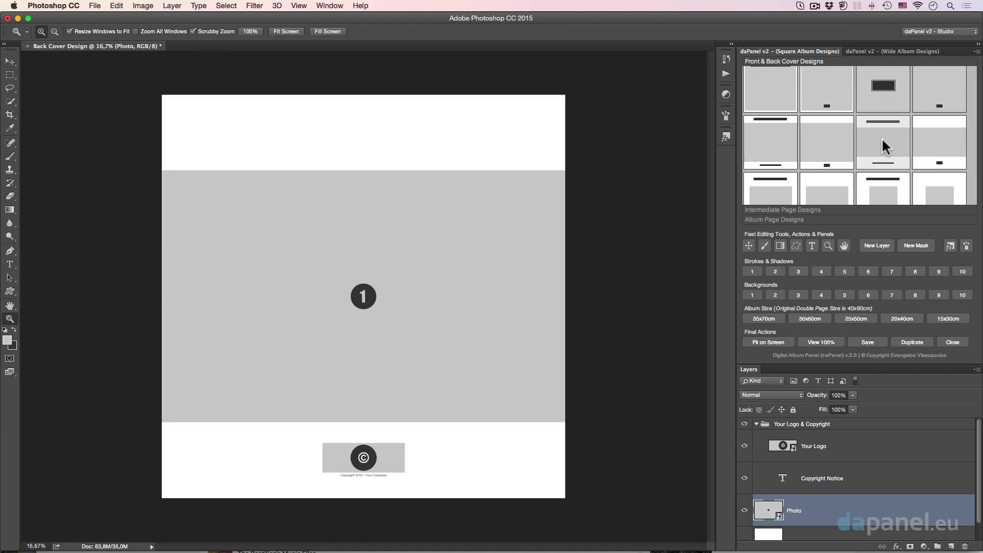
- Hide the Photo layer and fill the Background layer with the first floral pattern (Backgrounds 1)
click(745, 510)
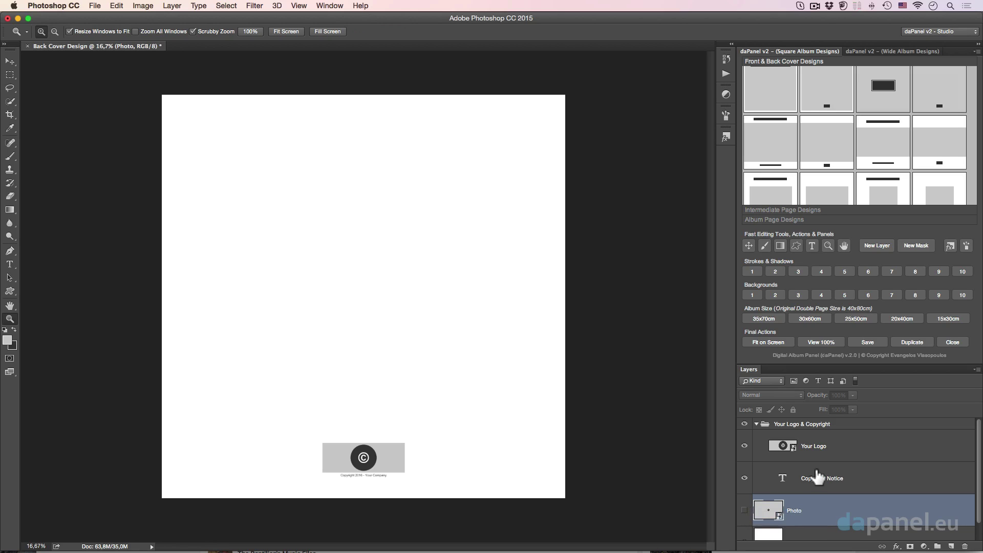
click(749, 246)
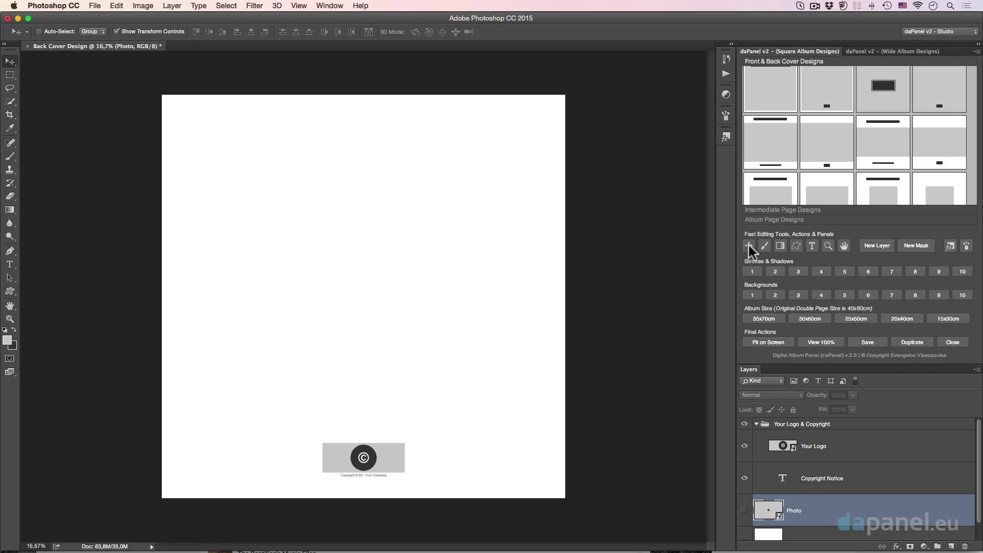
right_click(395, 238)
click(407, 244)
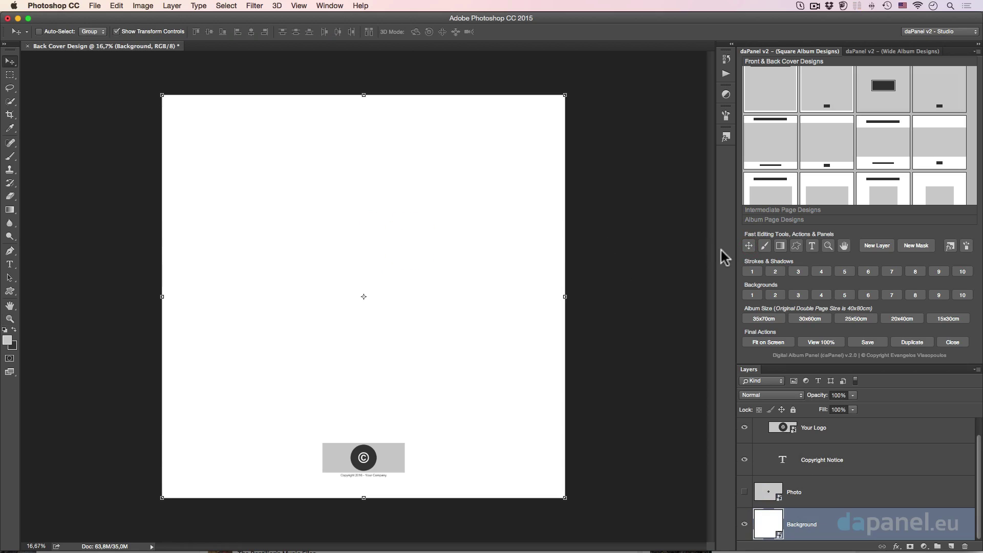
click(752, 296)
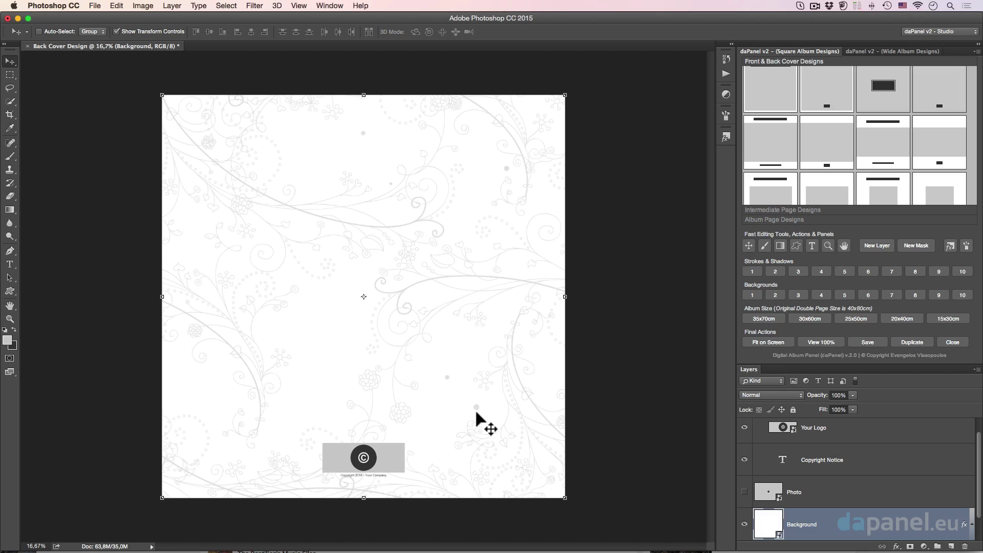
- Open the Your Logo placeholder as its own document and bring Adobe Bridge forward
click(780, 434)
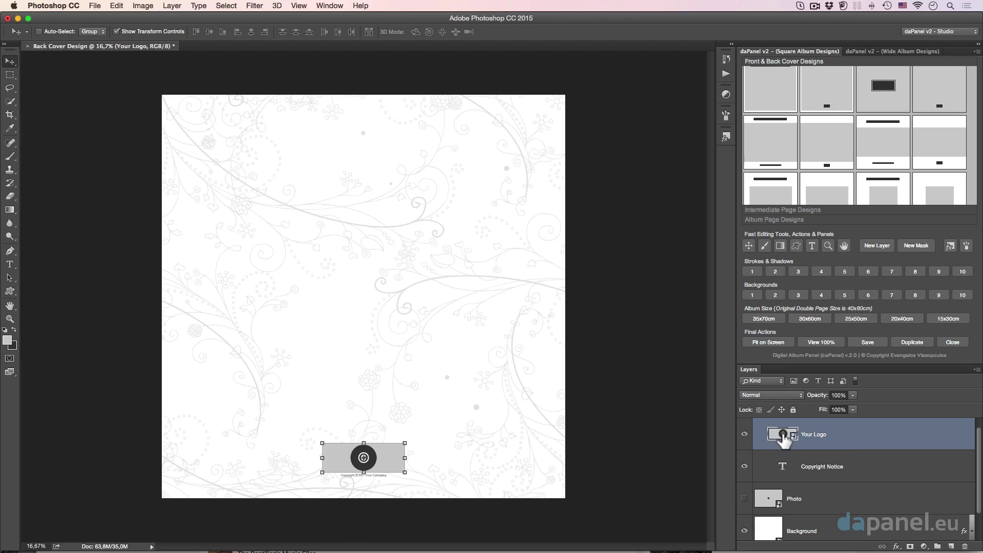
double_click(784, 434)
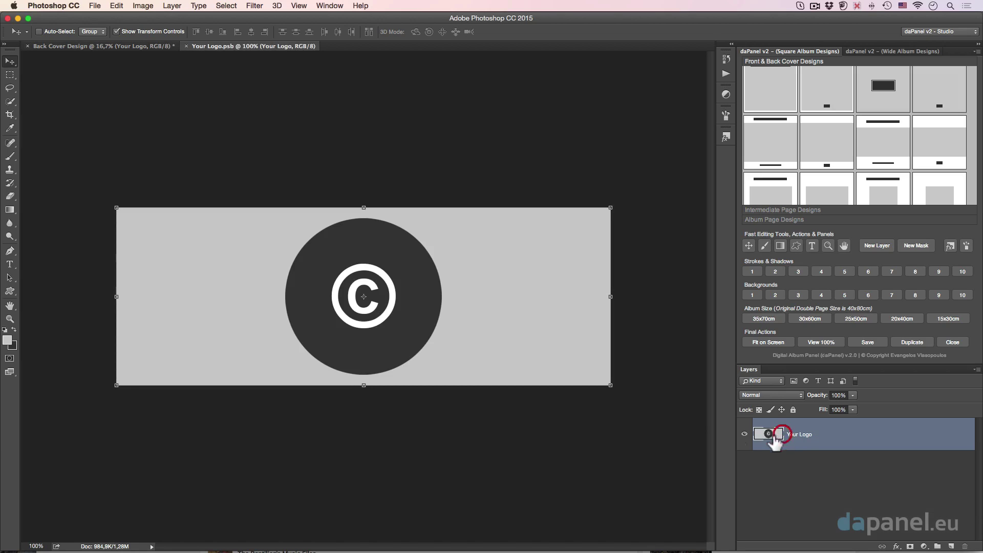
key(super+Tab)
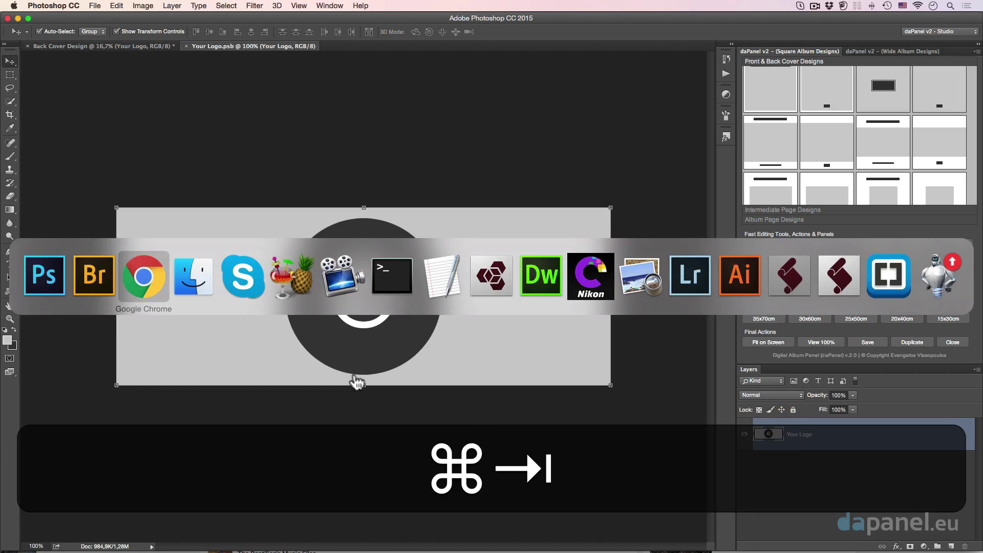
click(104, 297)
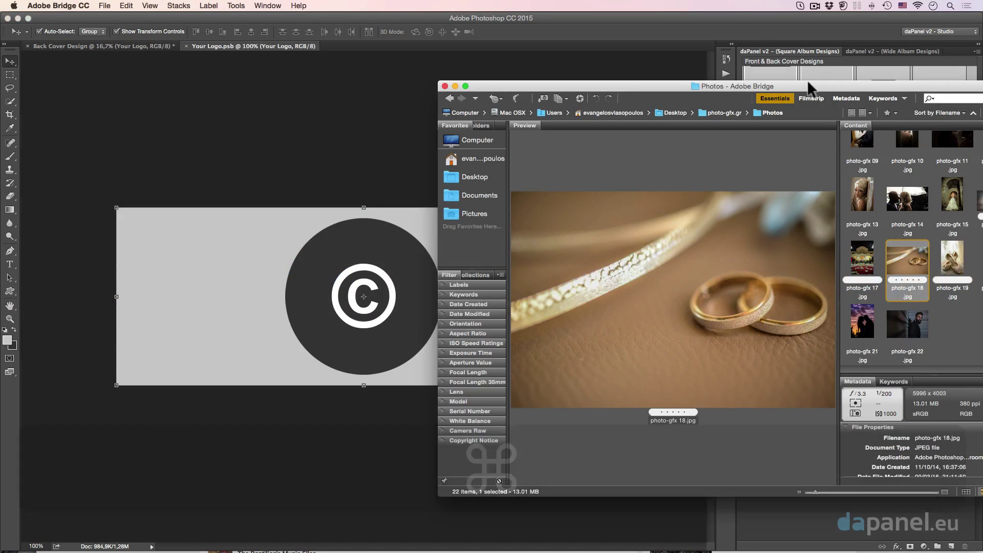
- In Bridge, open the Logo folder and drag photo-gfx-logo.psd into the Your Logo document
drag(807, 83, 710, 63)
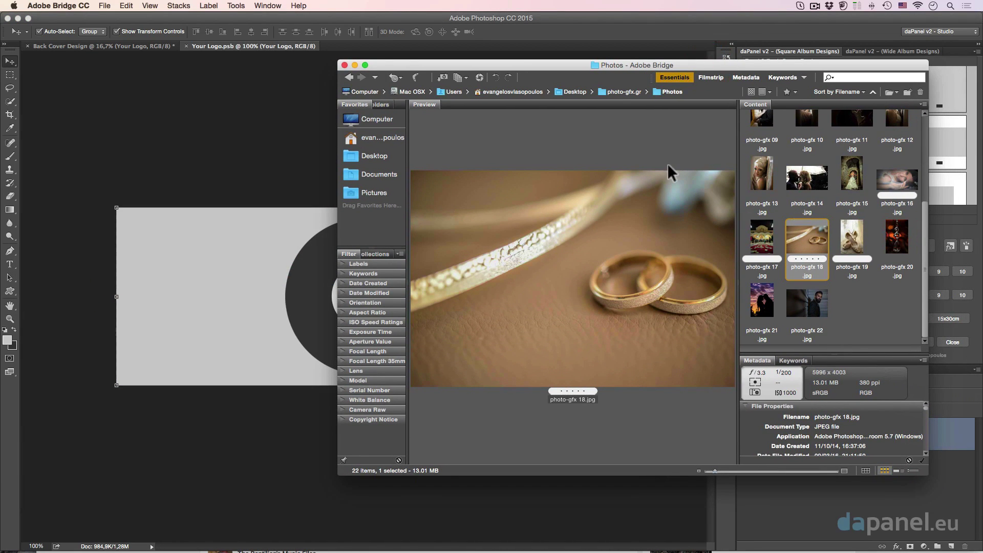
click(626, 92)
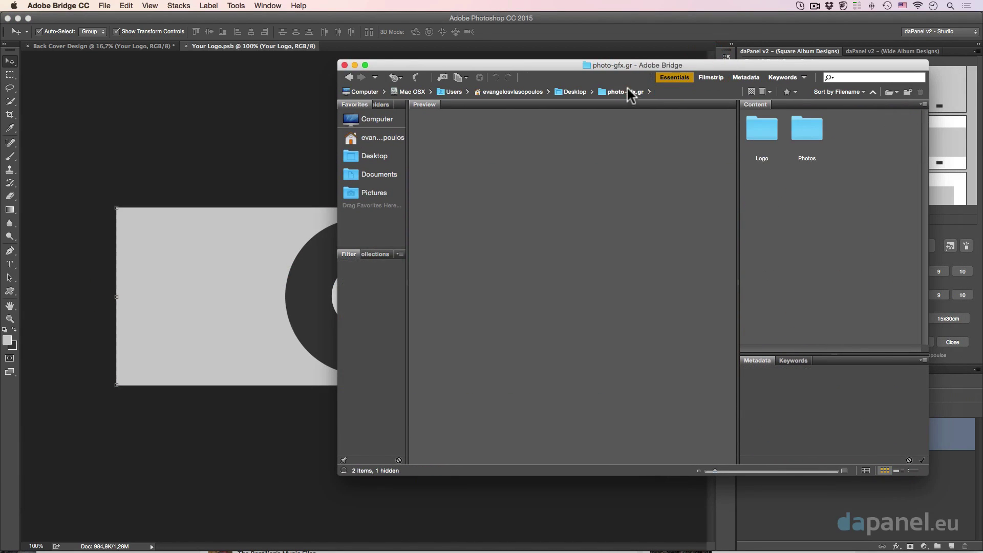
double_click(763, 131)
click(767, 149)
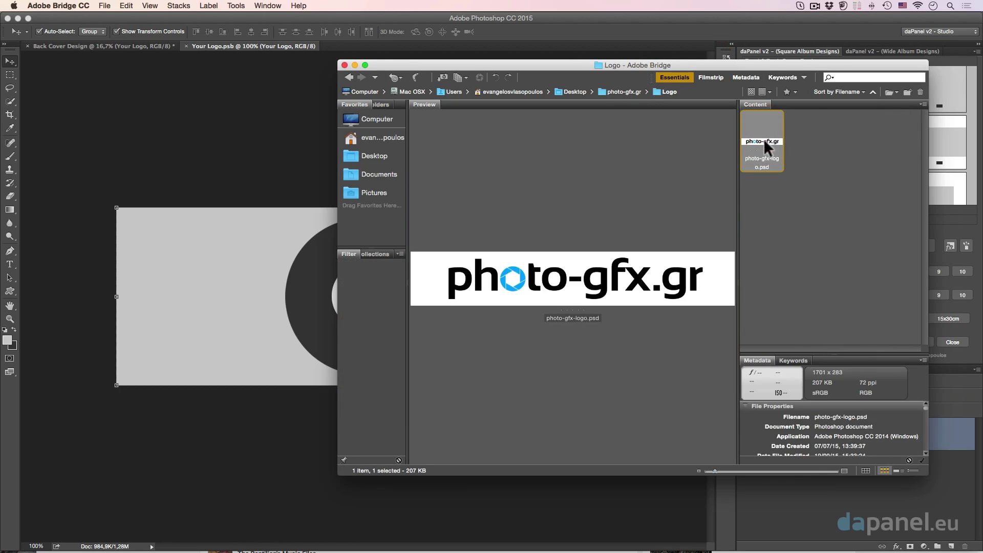
drag(764, 139, 226, 286)
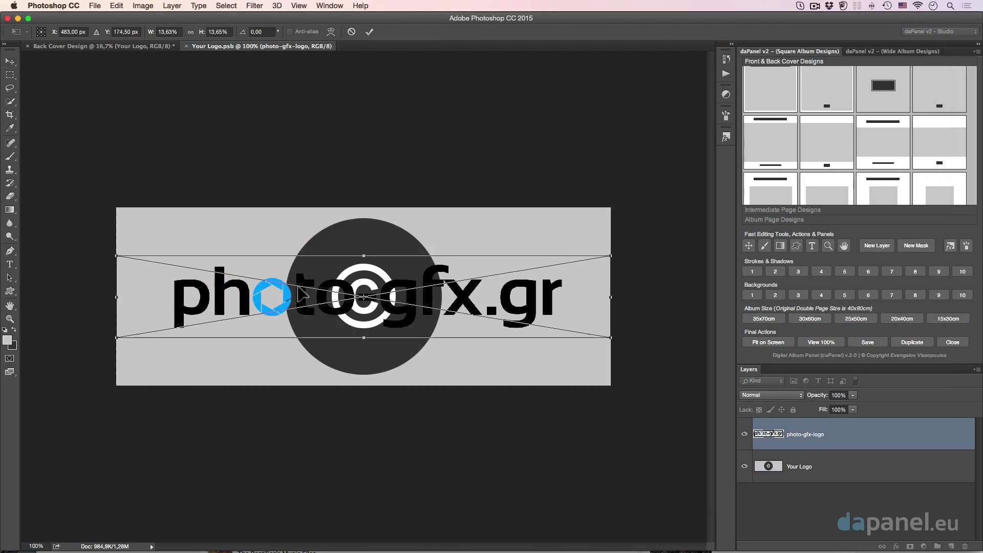
- Enlarge and commit the placed logo, delete the old placeholder layer, and close the logo file
mouse_move(117, 255)
mouse_down()
mouse_move(82, 246)
mouse_move(114, 252)
mouse_up()
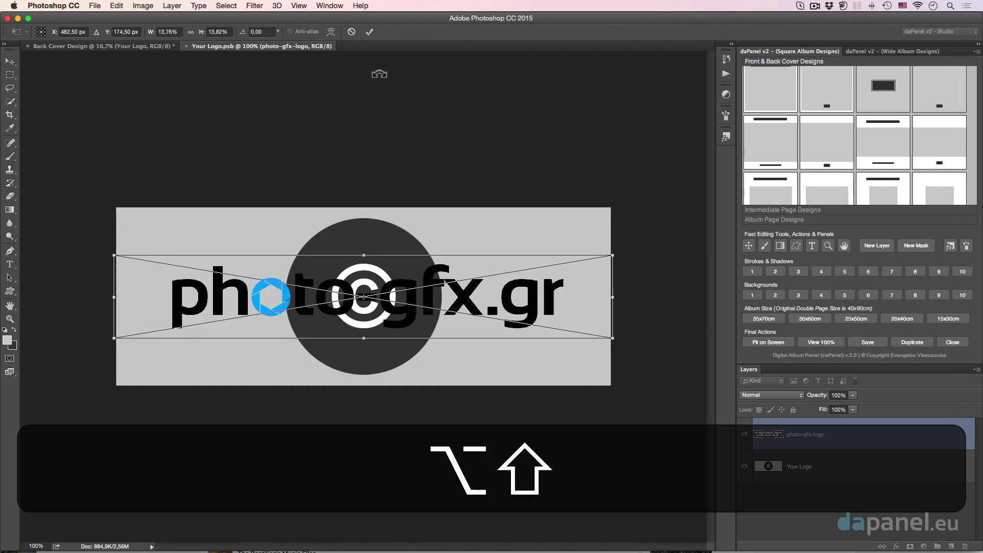
click(369, 32)
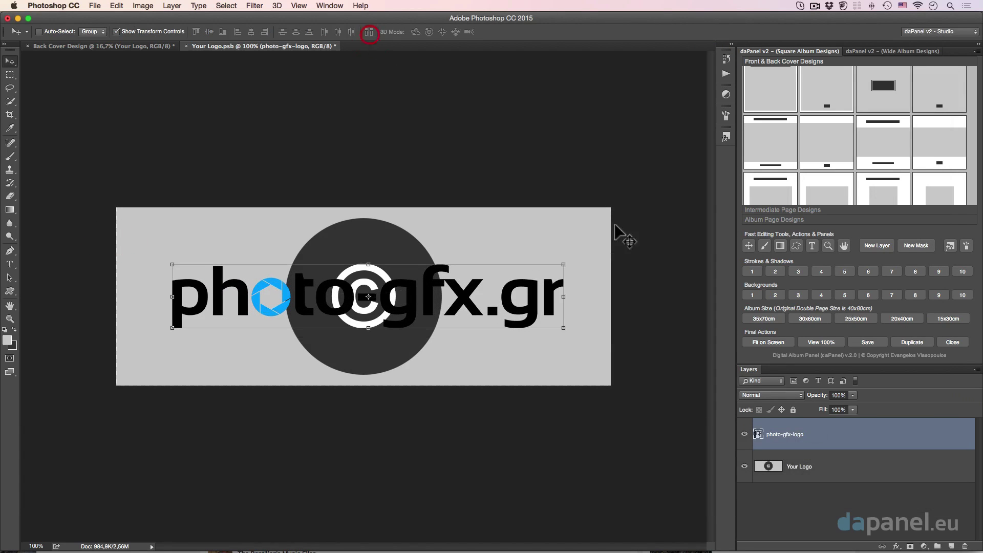
click(801, 467)
key(BackSpace)
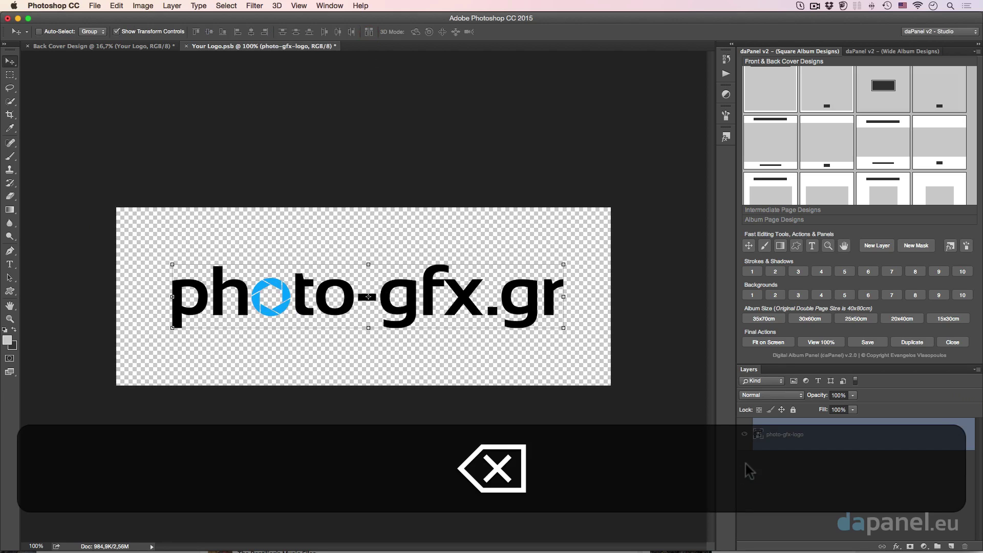
key(super)
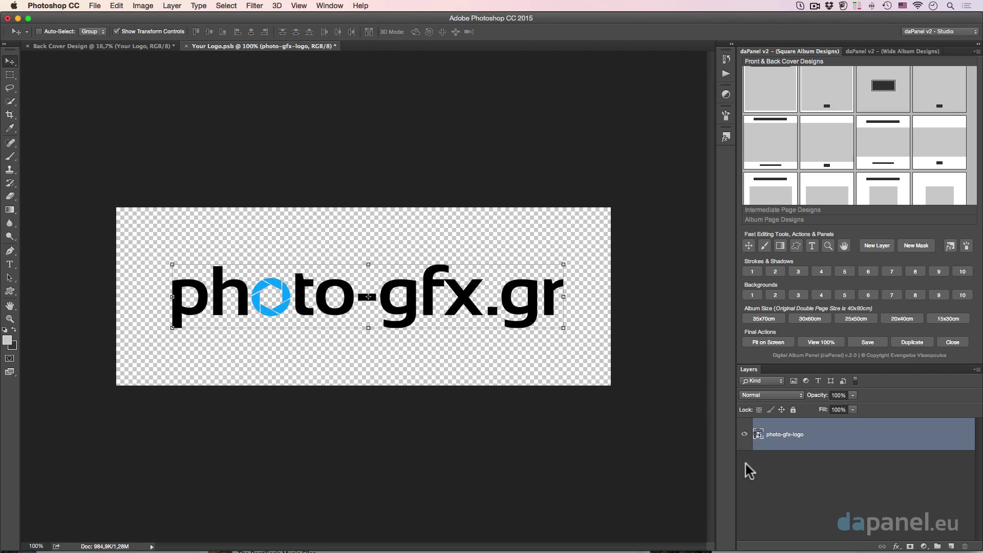
click(953, 342)
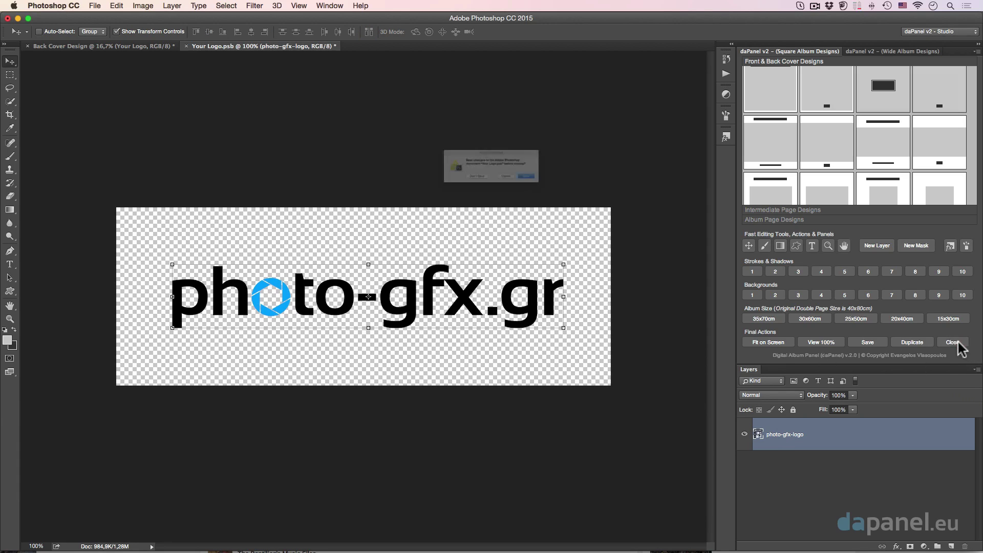
- Save the logo changes, then move the copyright line up closer to the logo
click(577, 189)
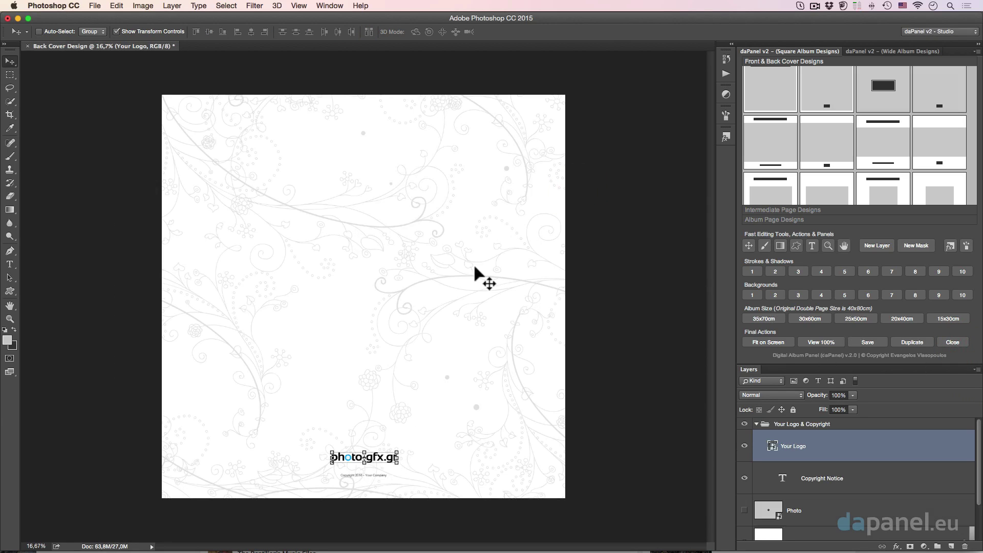
super+click(380, 476)
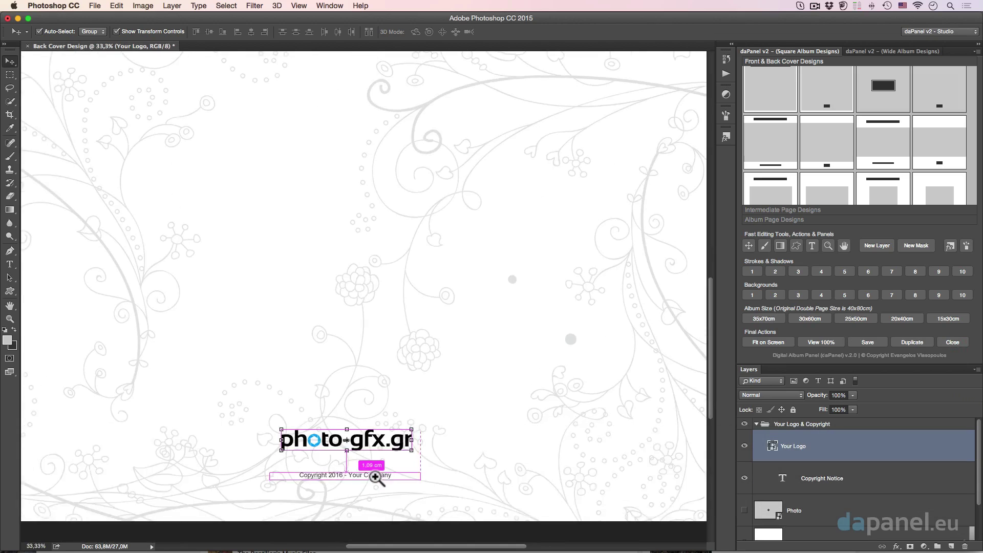
super+click(377, 478)
drag(359, 476, 394, 438)
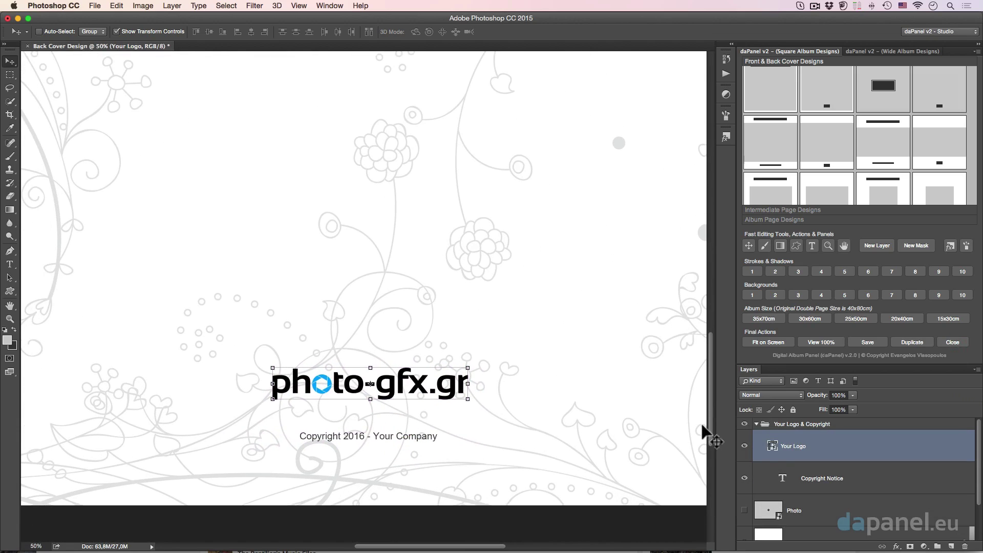
click(817, 478)
drag(396, 441, 444, 411)
- Edit the copyright text to read 'Copyright 2016 - photo-gfx.gr'
key(shift+t)
key(t)
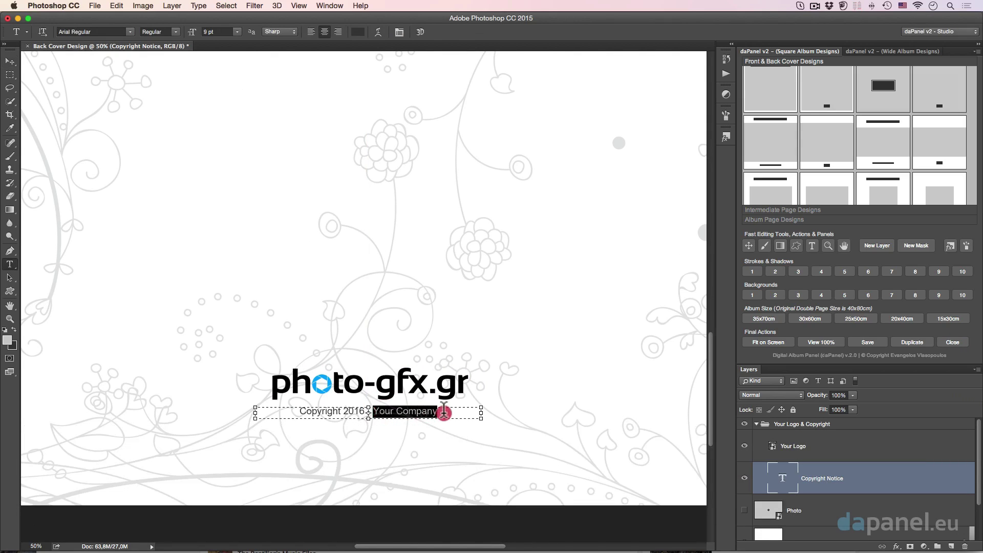
text(phoot)
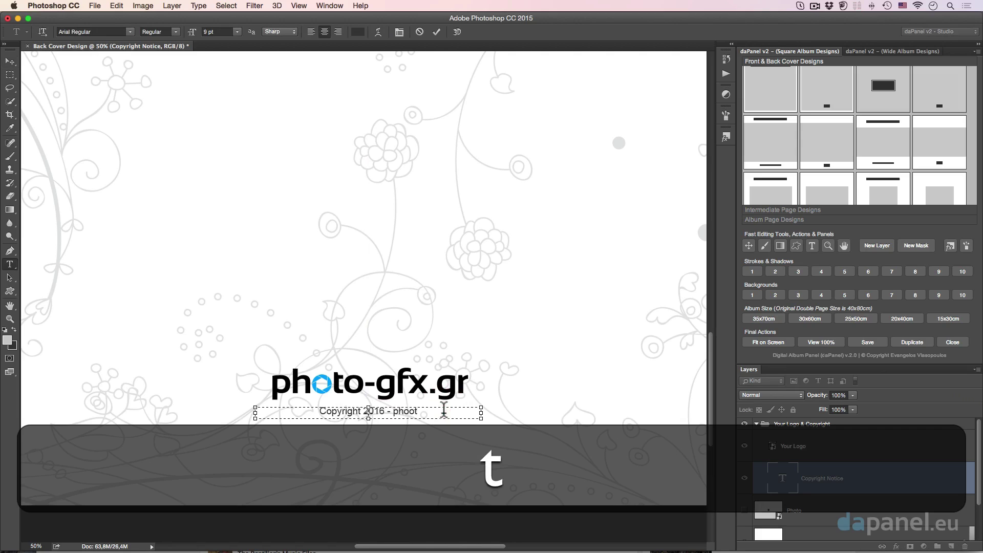
key(BackSpace)
key(BackSpace)
text(to-g)
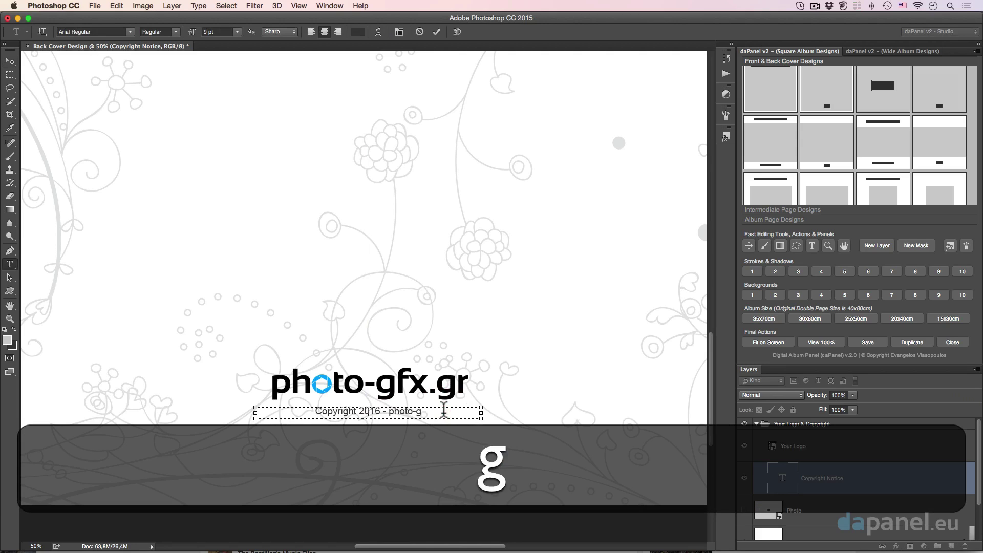
text(fx.gr)
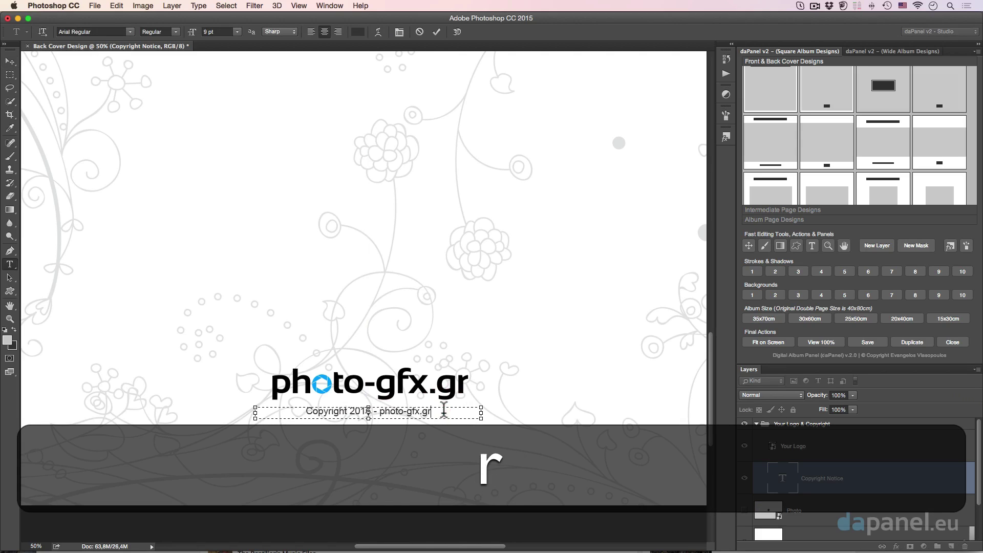
click(437, 33)
- Move the logo and copyright group lower, near the bottom edge of the cover
alt+super+click(362, 251)
alt+super+click(362, 250)
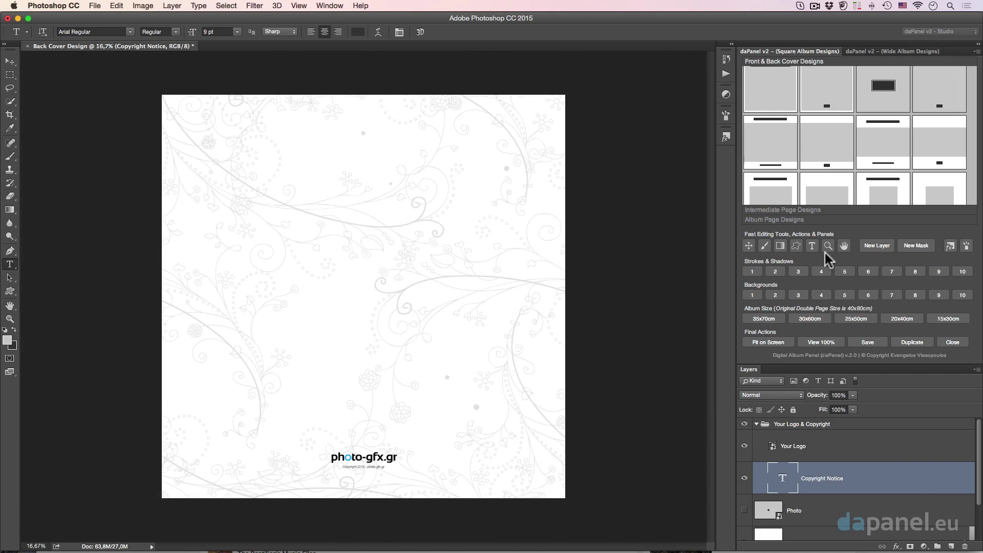
click(792, 425)
click(749, 246)
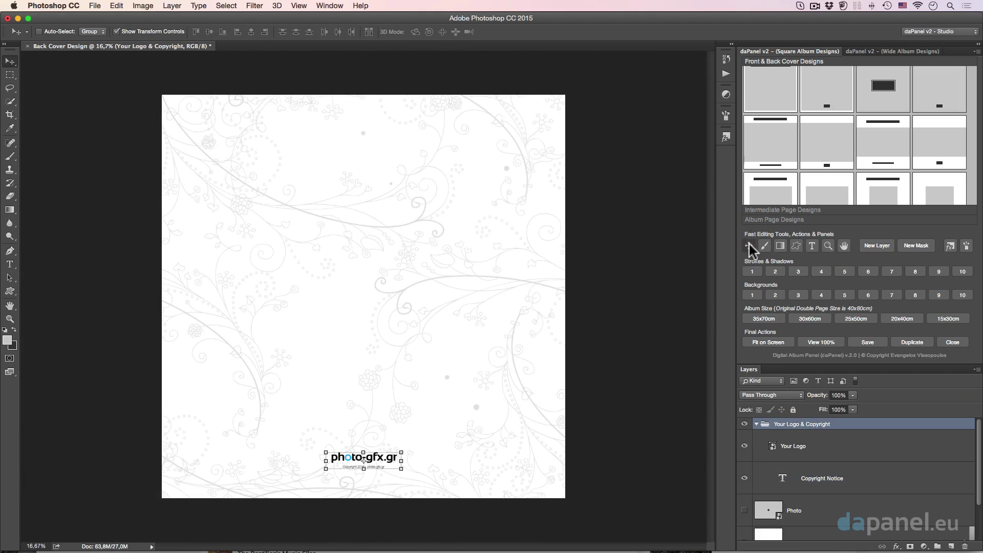
drag(395, 463, 385, 479)
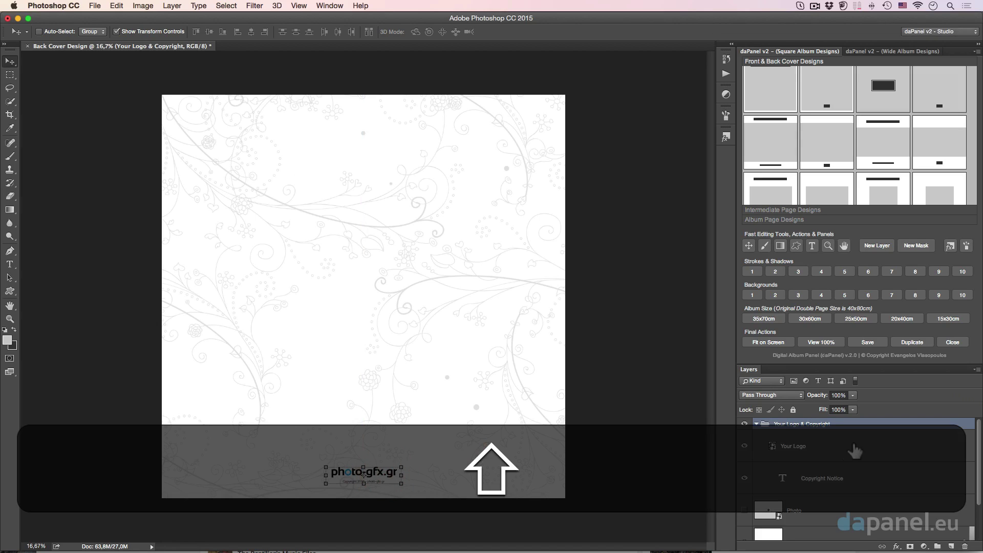
- Save the back cover as 'Back Cover Design.jpg' in JPEG format at quality 12
click(867, 342)
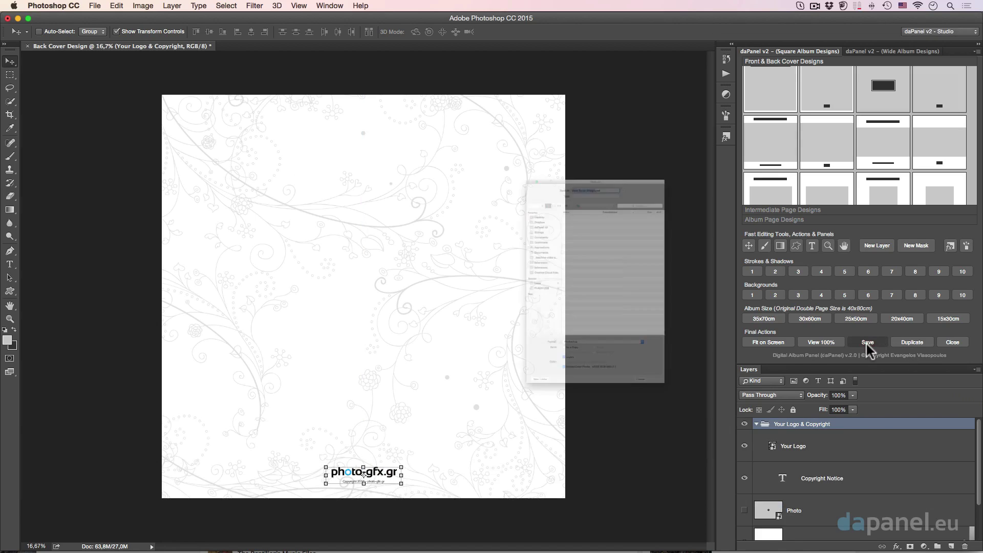
click(541, 109)
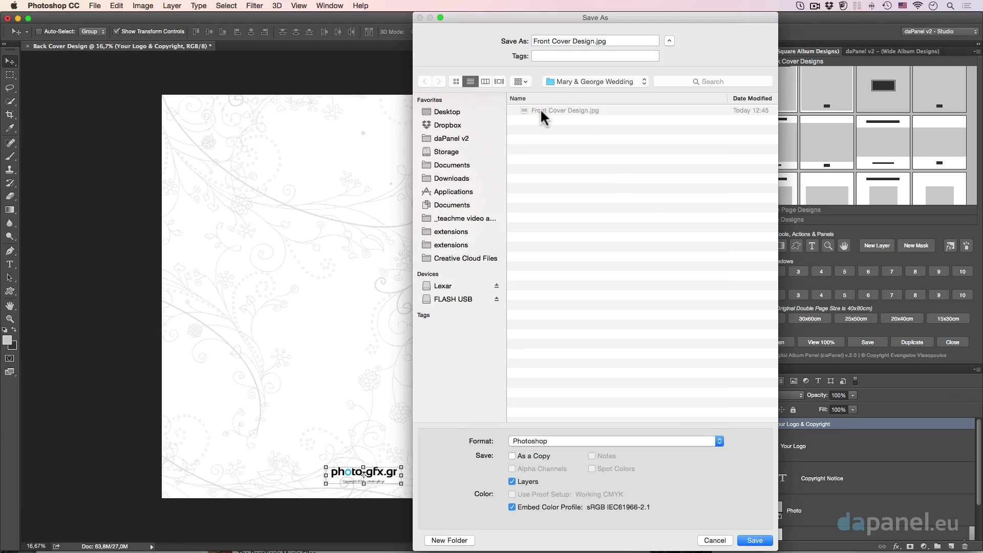
double_click(550, 41)
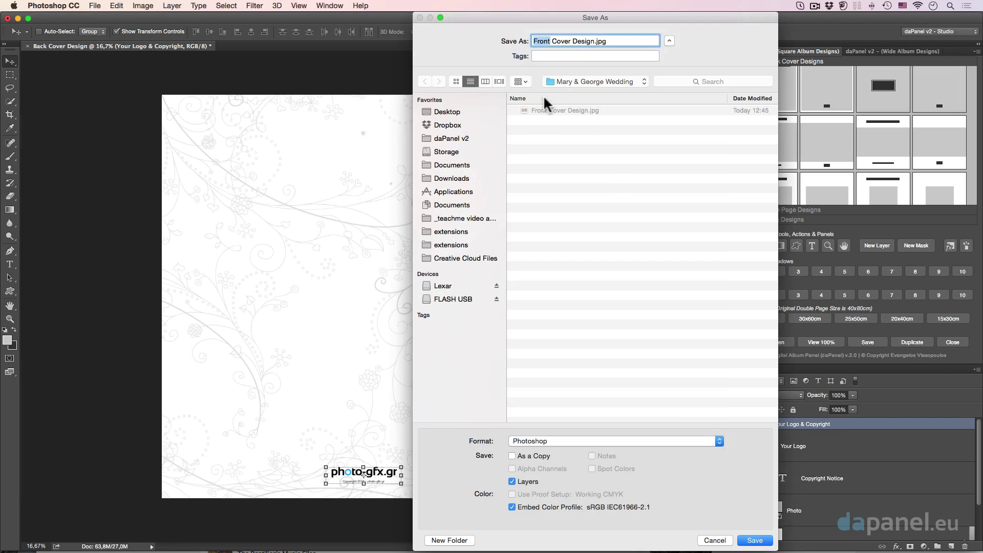
text(Back)
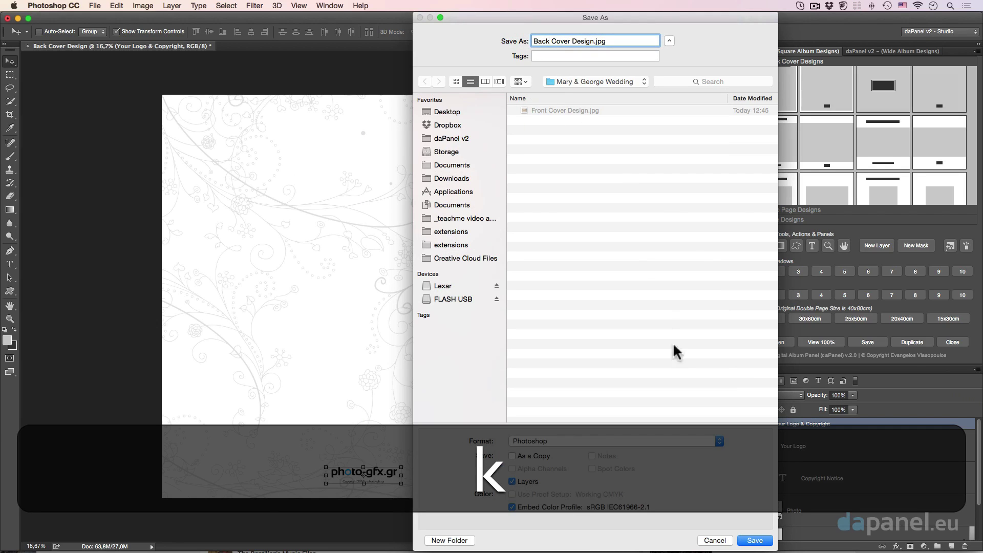
click(659, 443)
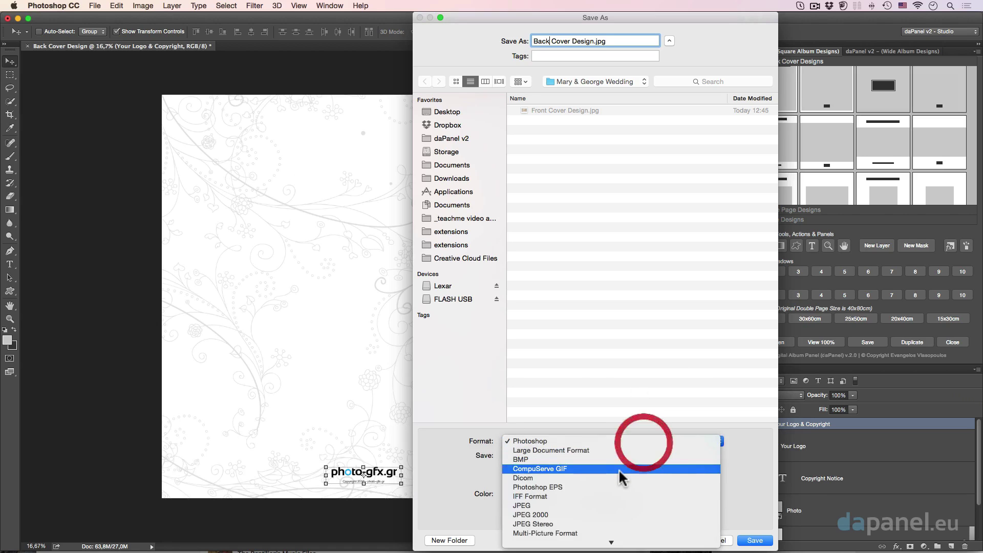
click(612, 505)
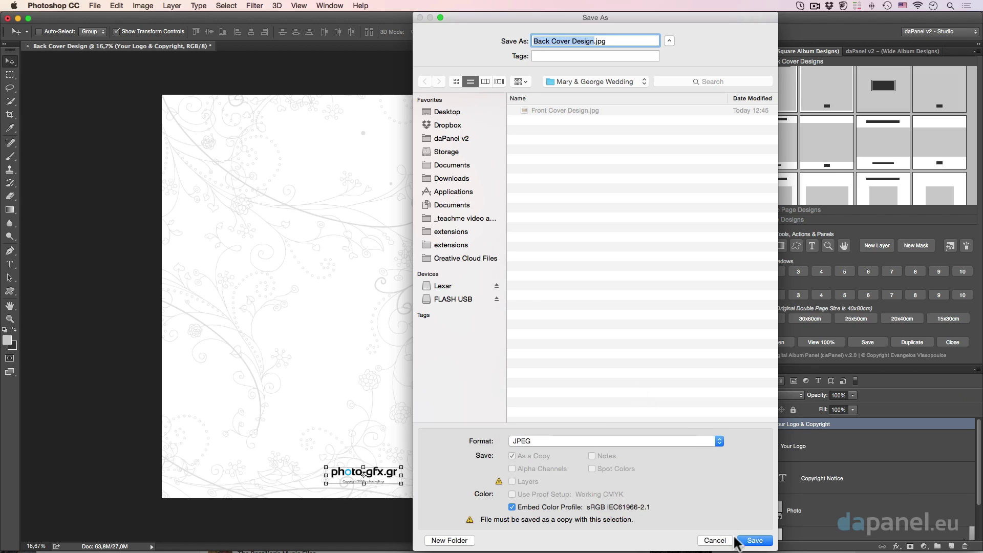
click(755, 541)
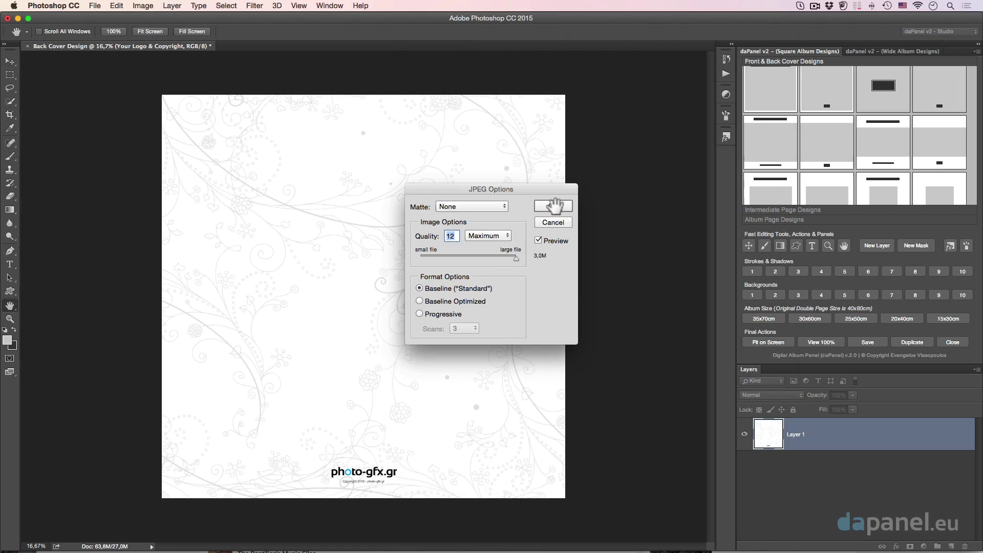
click(554, 207)
- In Finder, close or minimise the stray folder windows and move the Logo window higher
key(super+Tab)
key(super+Tab)
key(super+Tab)
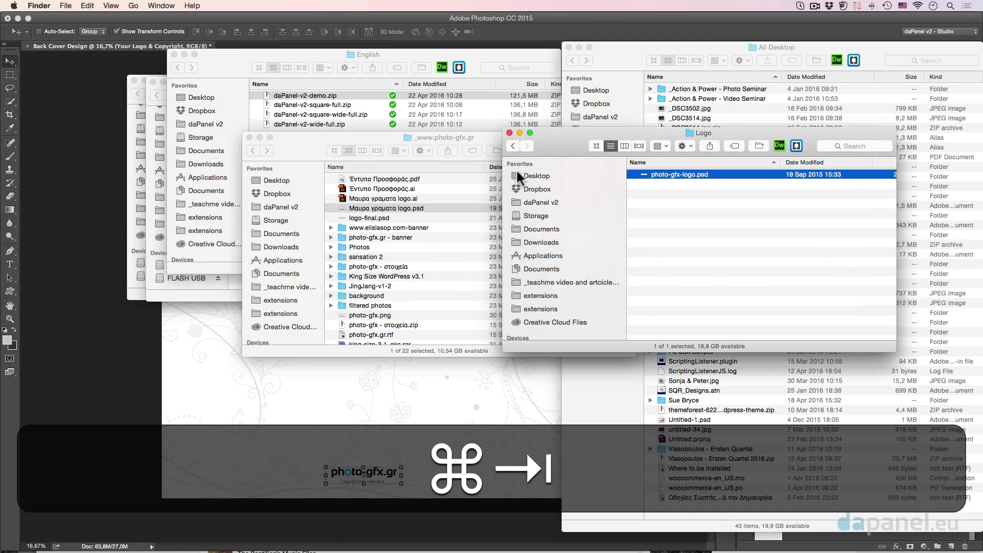
click(257, 137)
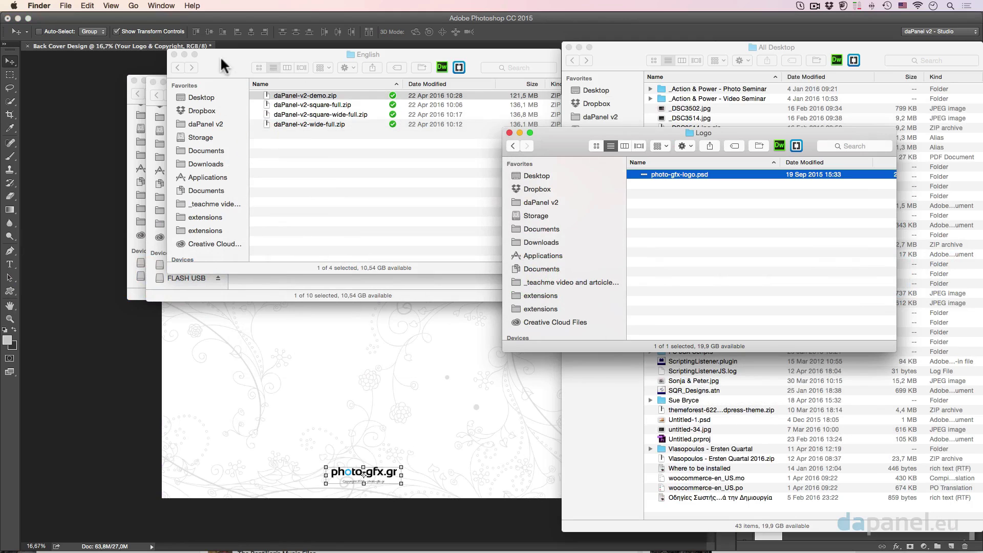
click(184, 53)
click(162, 82)
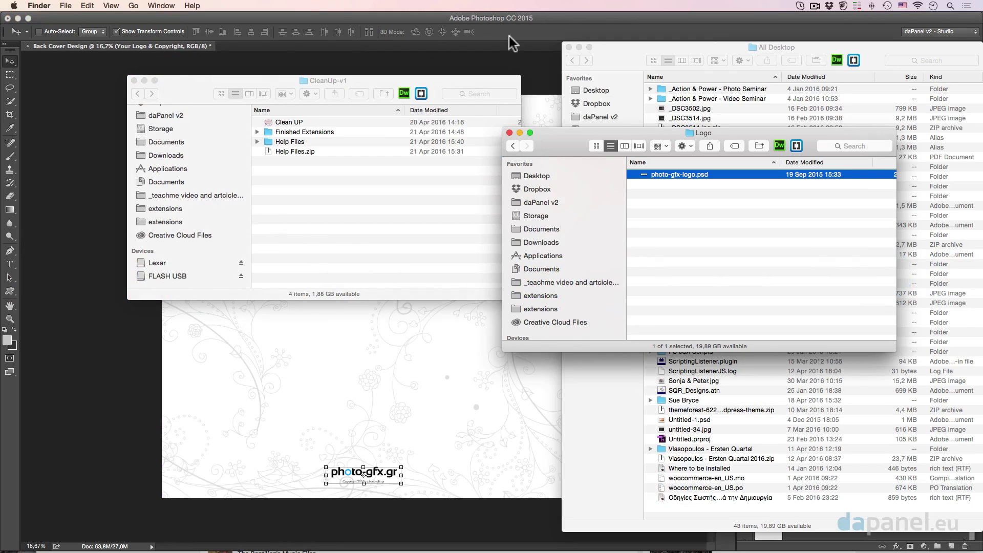
click(144, 81)
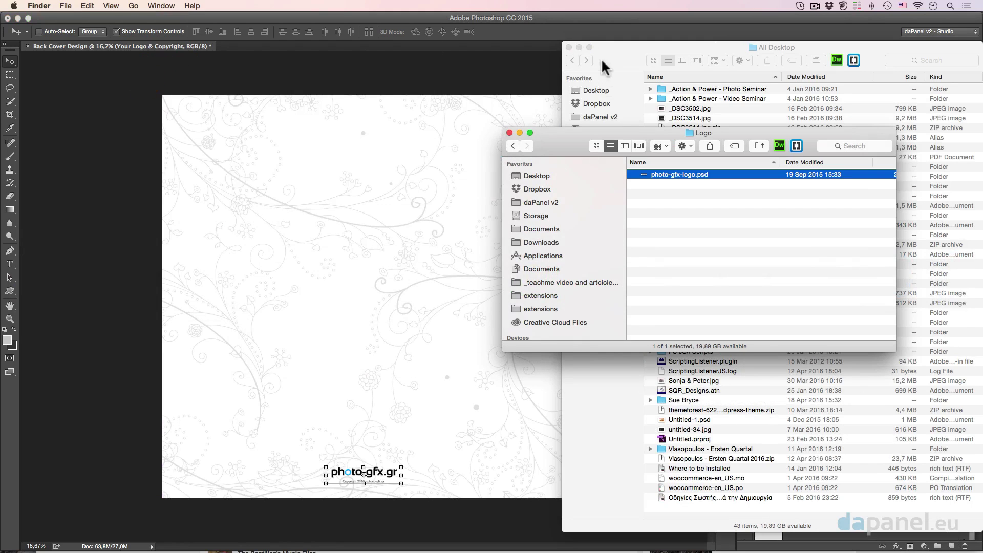
click(578, 47)
drag(639, 148, 442, 87)
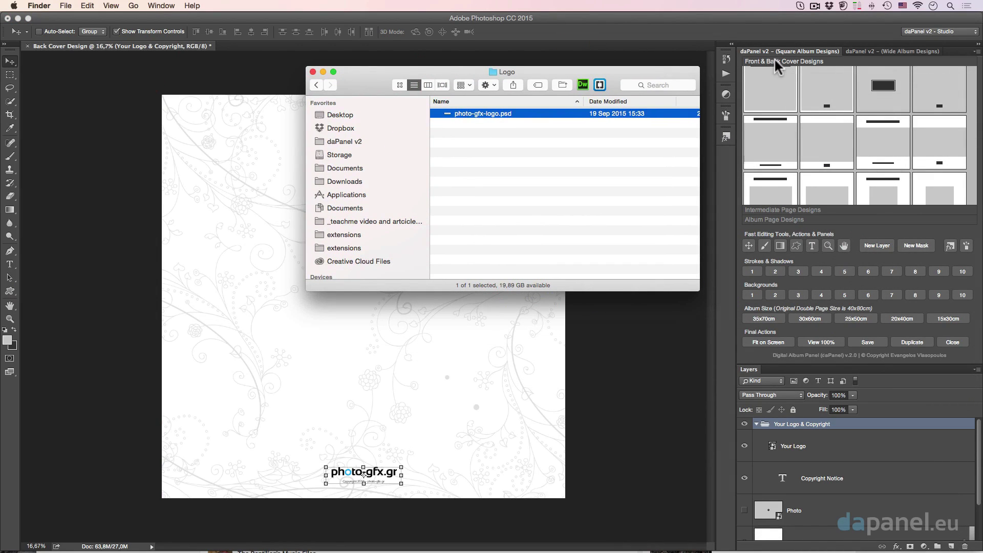
- Open Desktop > Mary & George Wedding and Quick Look Front and Back Cover Design.jpg
click(339, 115)
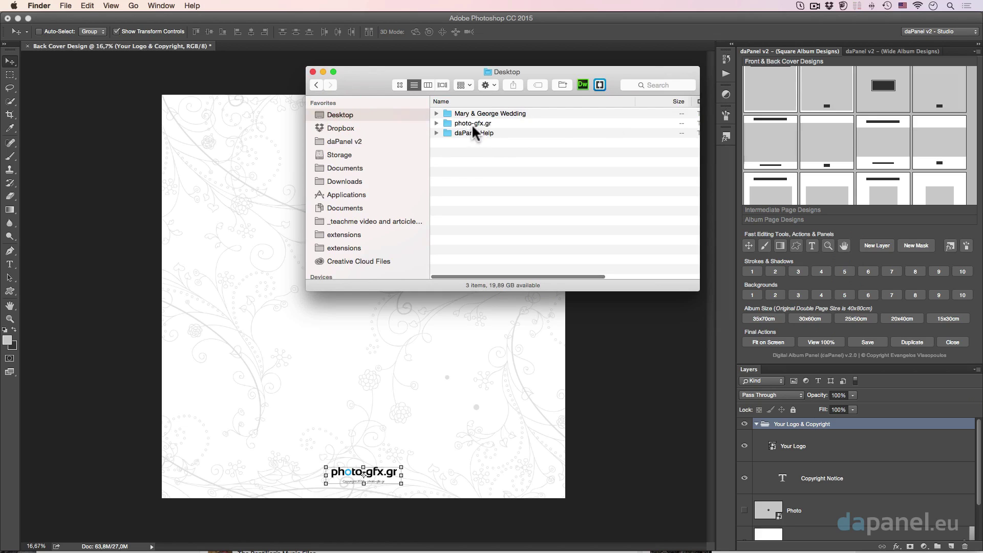
double_click(480, 113)
click(484, 113)
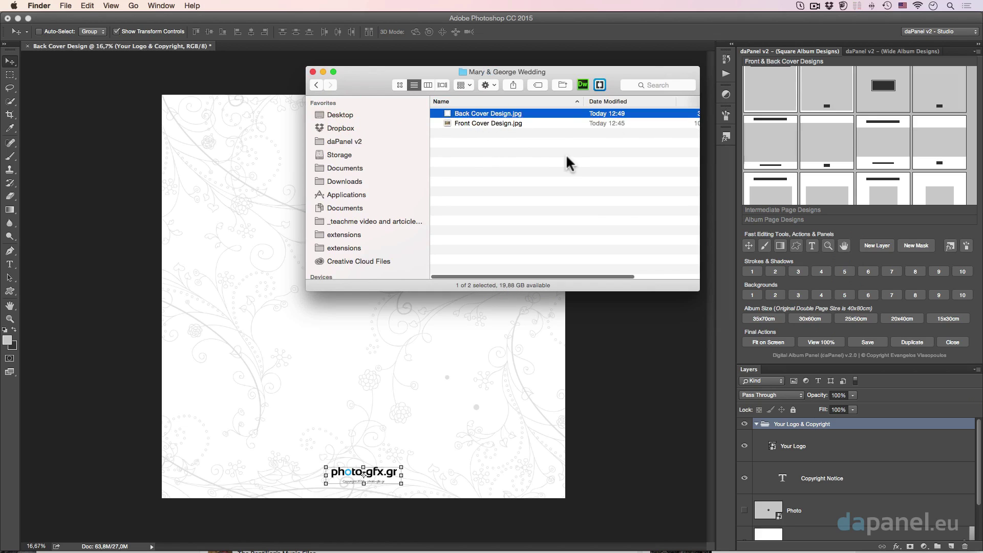
key(Down)
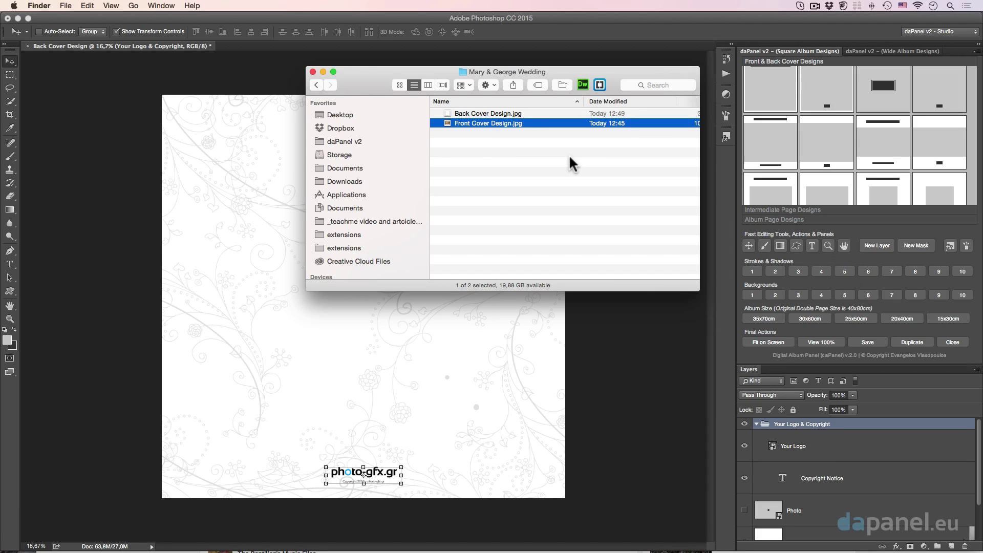
key(space)
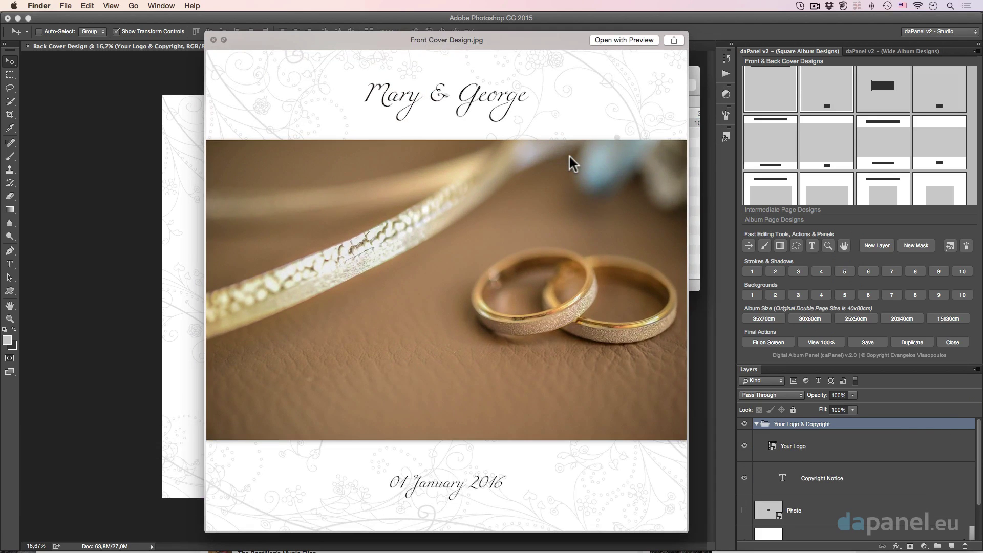
key(Up)
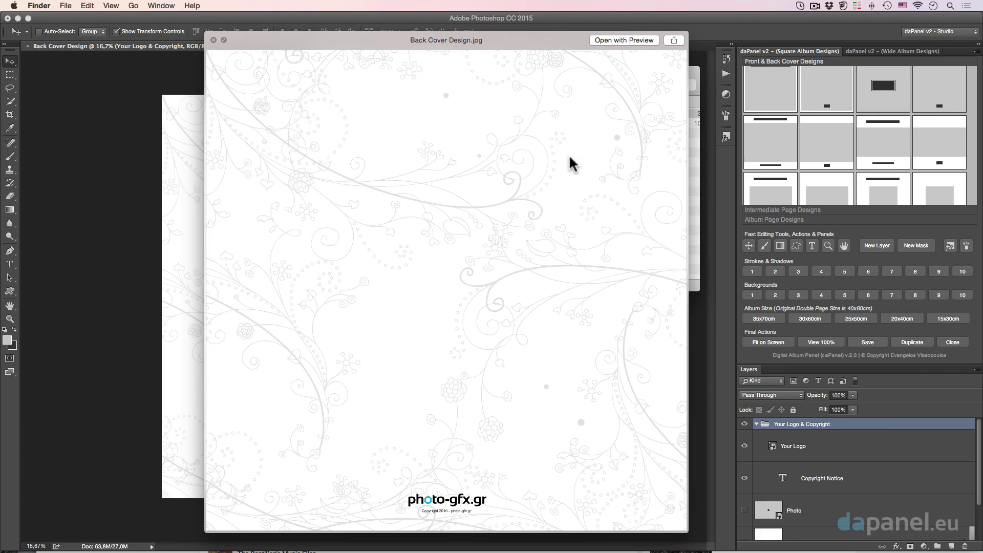
key(space)
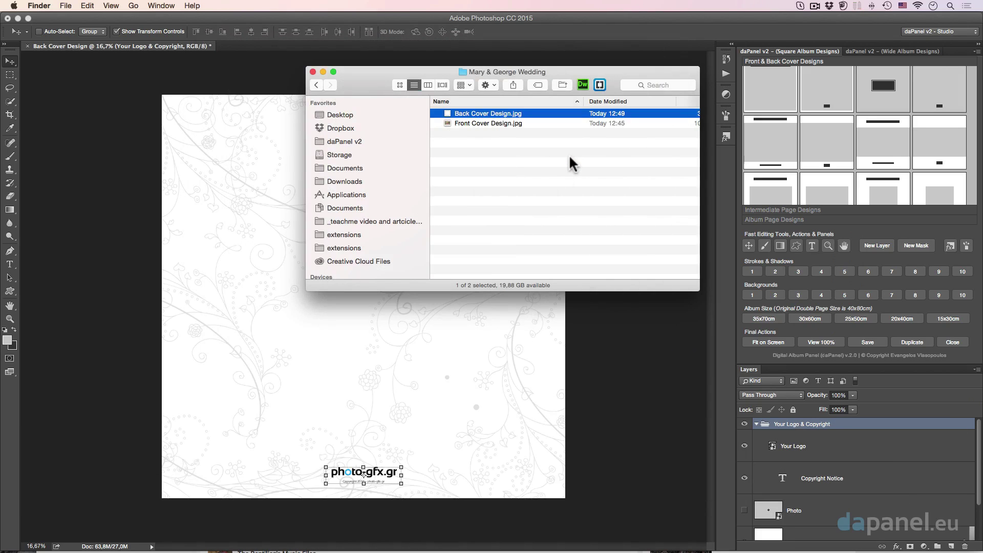